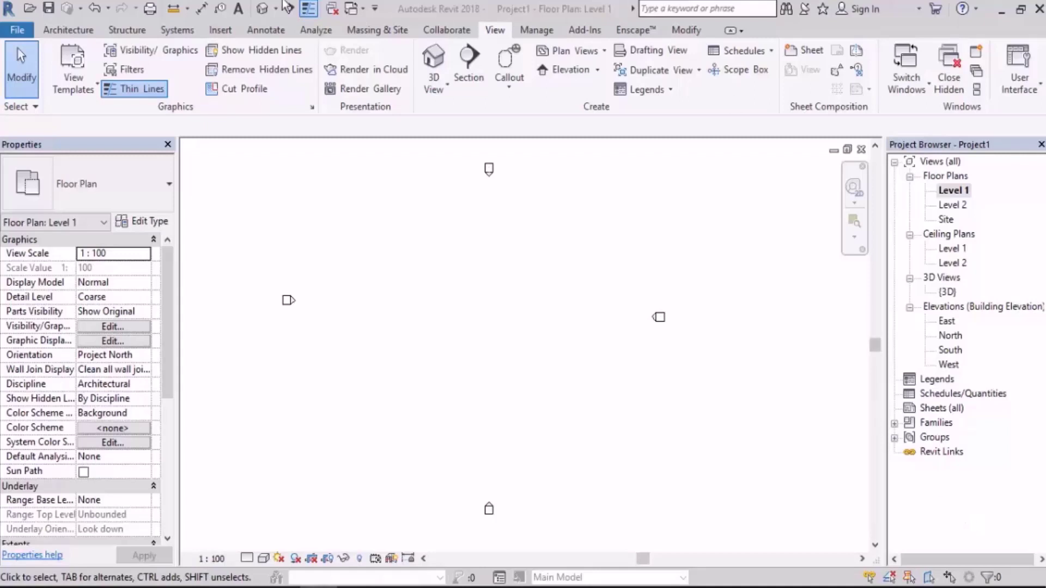
{"action": "left_click", "coordinate": [80, 33]}
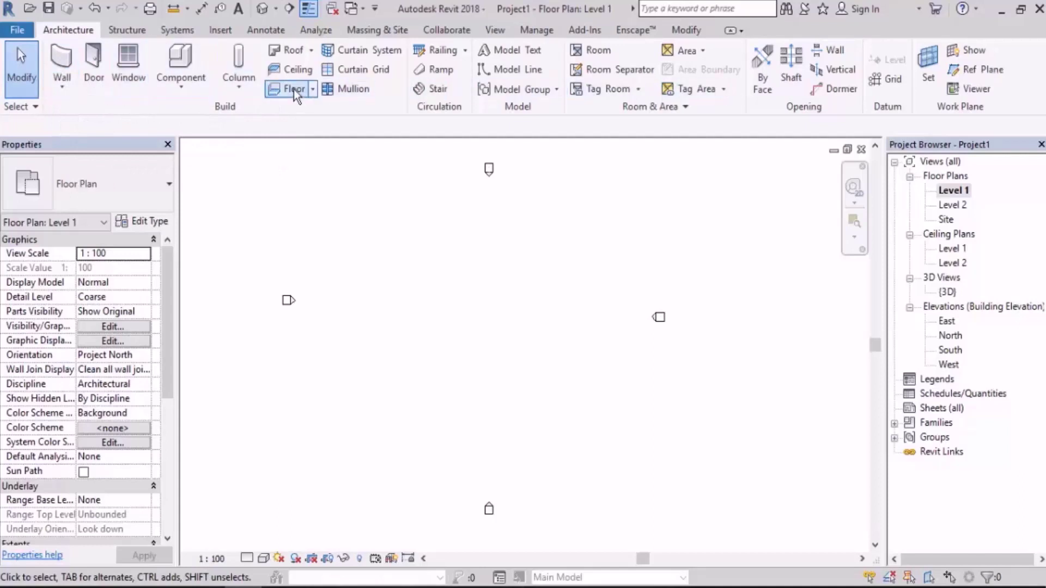
{"action": "left_click", "coordinate": [63, 92]}
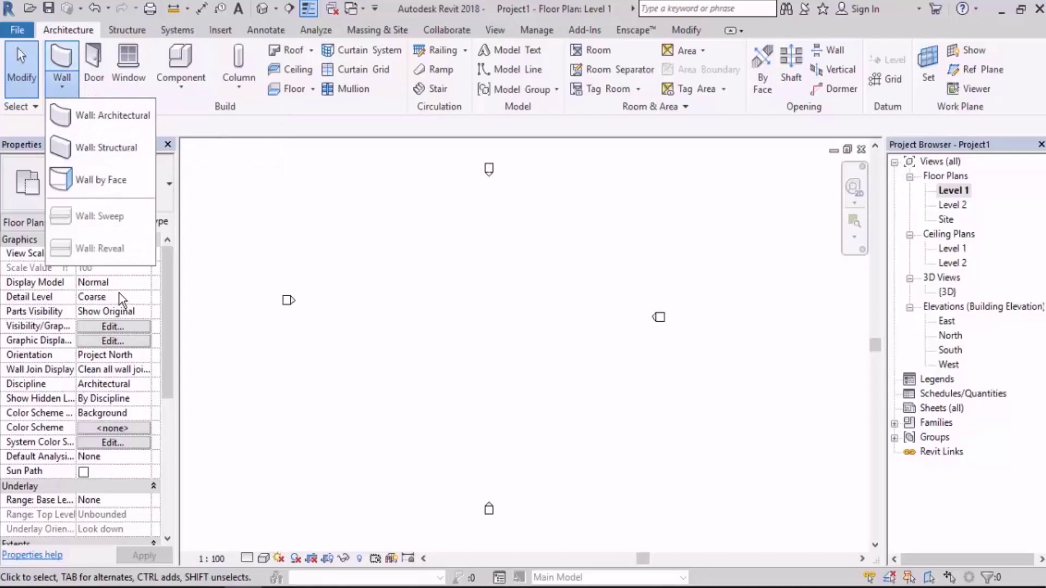
{"action": "left_click", "coordinate": [278, 133]}
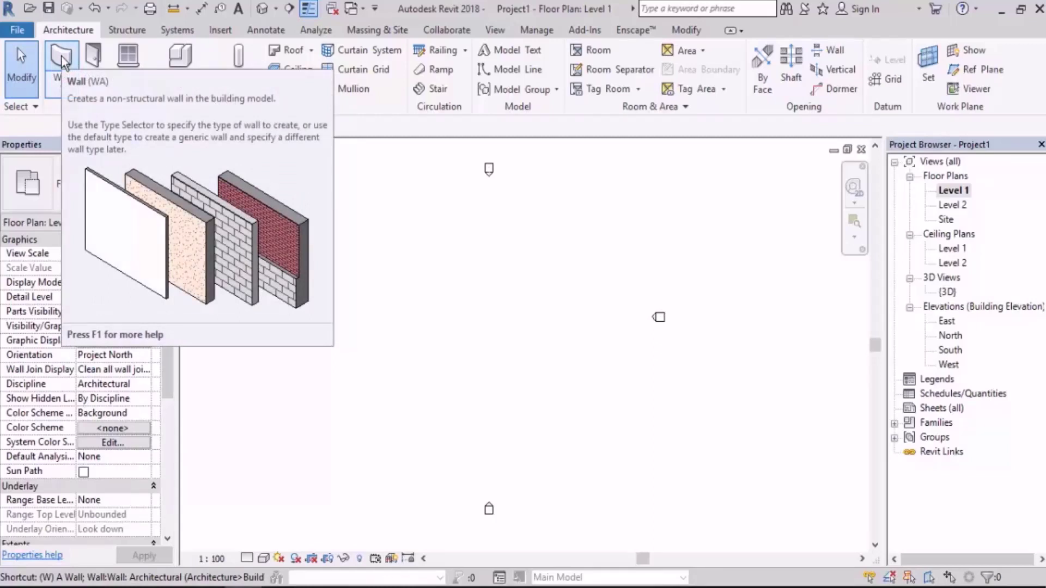
{"action": "middle_click_drag", "start_coordinate": [532, 209], "coordinate": [533, 221]}
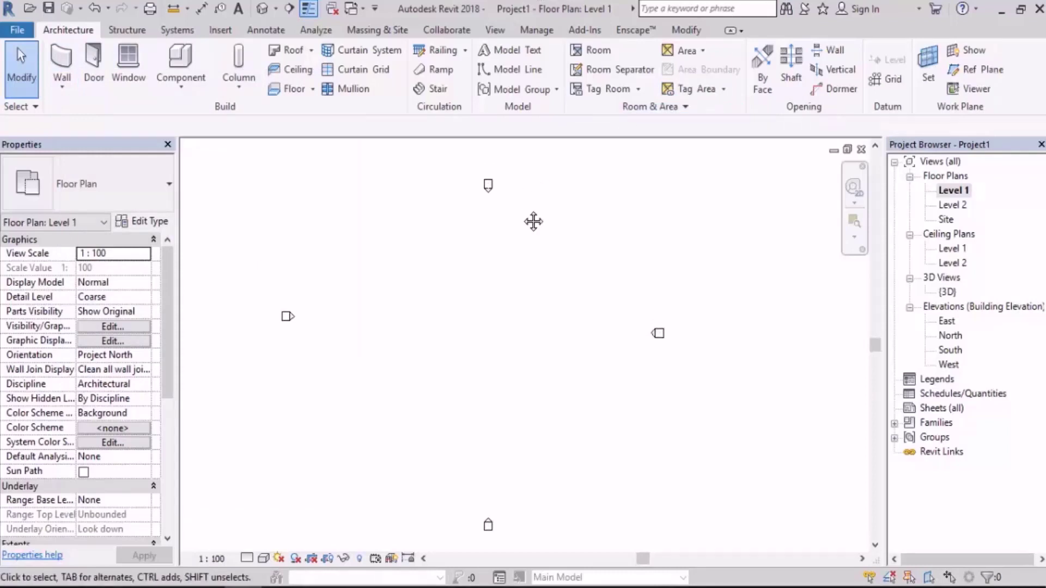
{"action": "key", "text": "w"}
{"action": "key", "text": "a"}
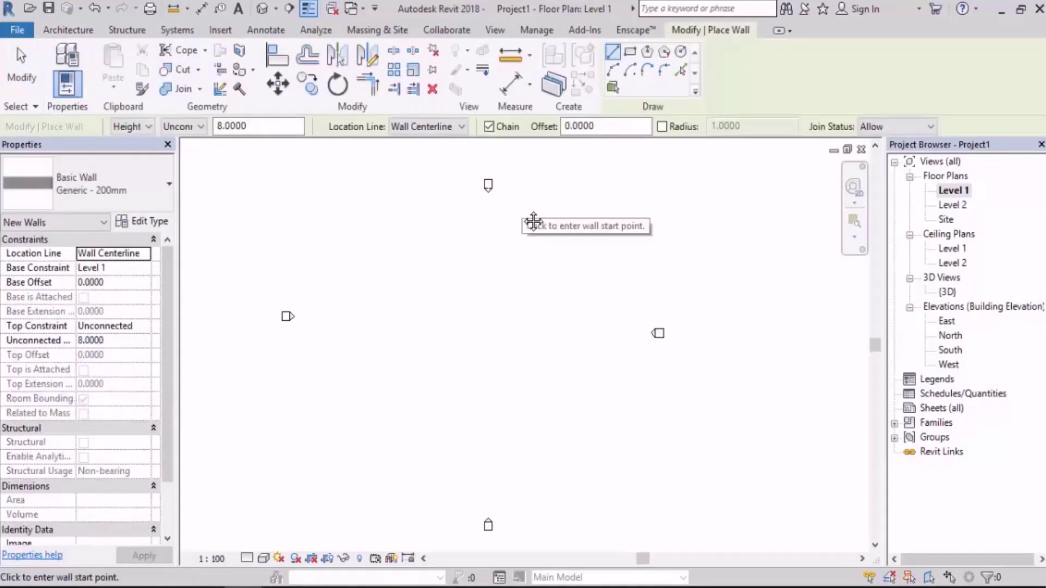
{"action": "left_click", "coordinate": [22, 70]}
{"action": "middle_click_drag", "start_coordinate": [334, 240], "coordinate": [296, 246]}
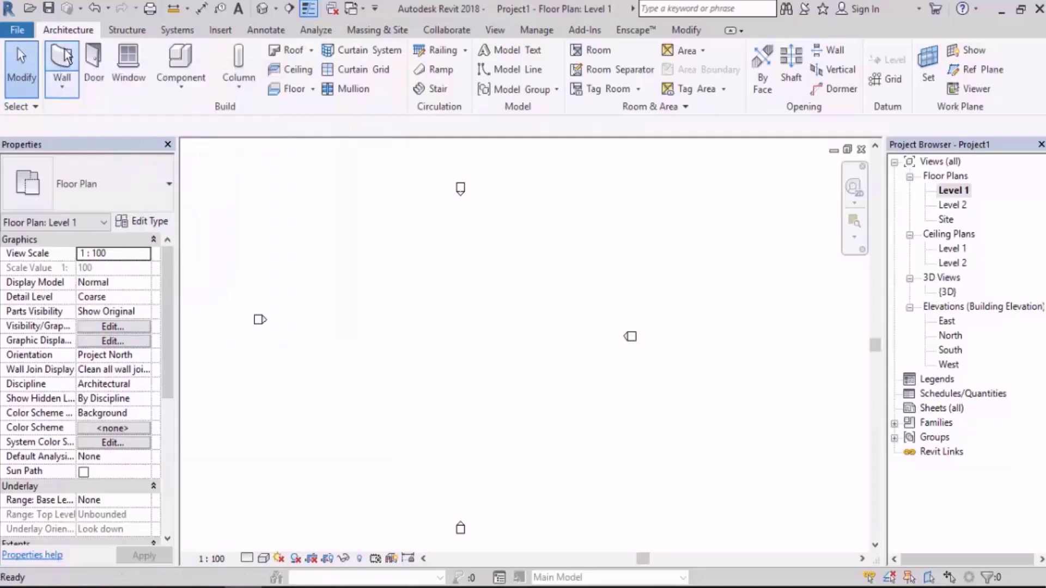
Draw a horizontal Generic - 200mm architectural wall with length 10, starting in the upper-left area between the elevation markers
{"action": "left_click", "coordinate": [66, 56]}
{"action": "middle_click_drag", "start_coordinate": [510, 363], "coordinate": [515, 342]}
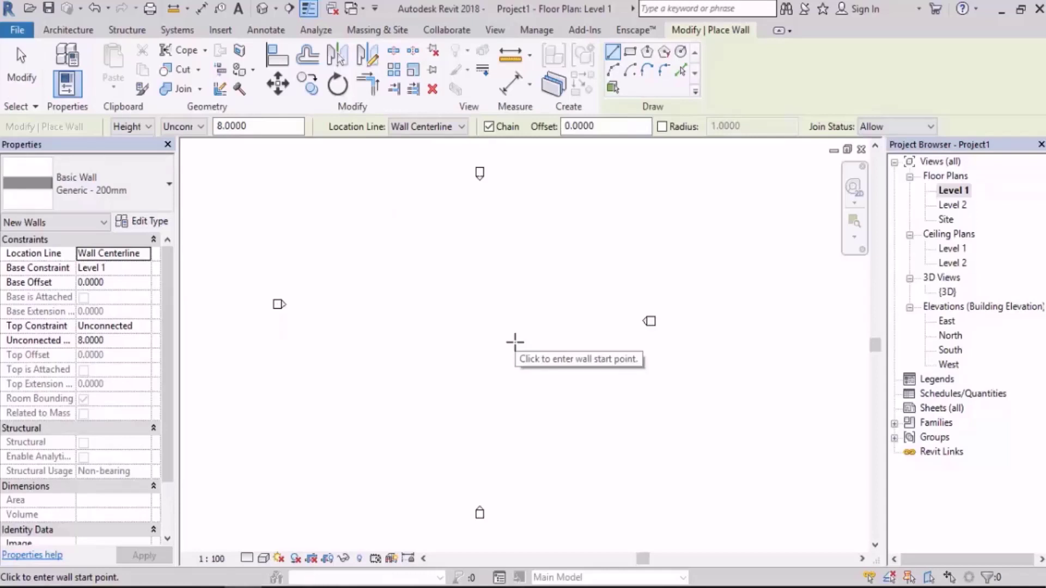
{"action": "middle_click_drag", "start_coordinate": [514, 296], "coordinate": [504, 343]}
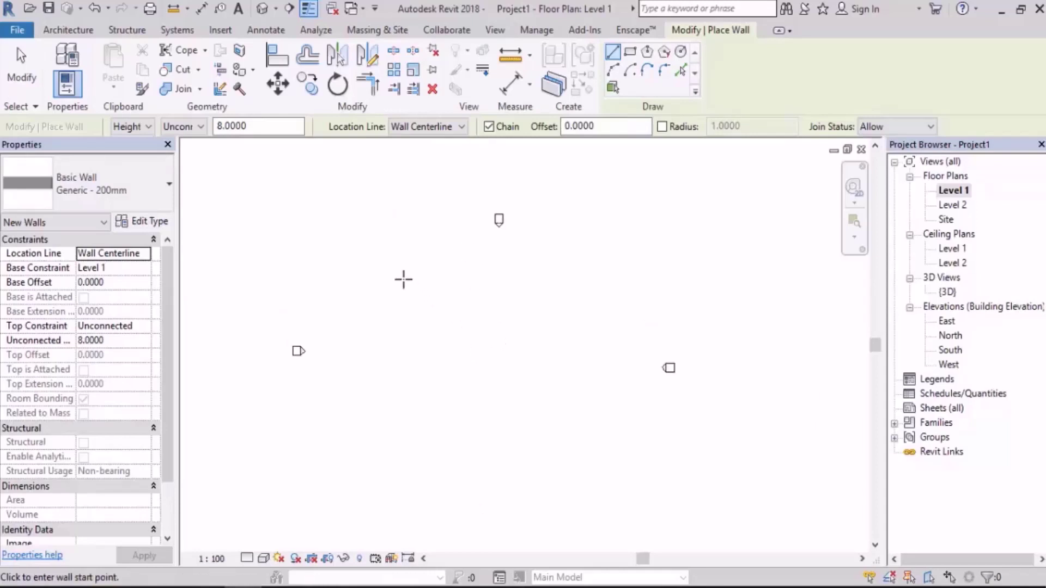
{"action": "left_click", "coordinate": [401, 278]}
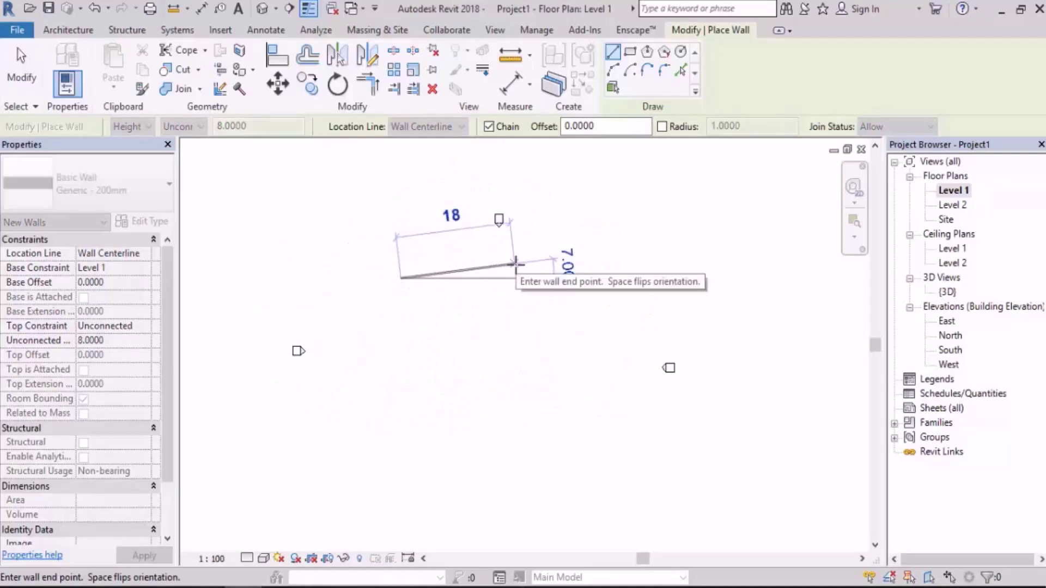
{"action": "scroll", "coordinate": [483, 286], "scroll_direction": "up", "scroll_amount": 3}
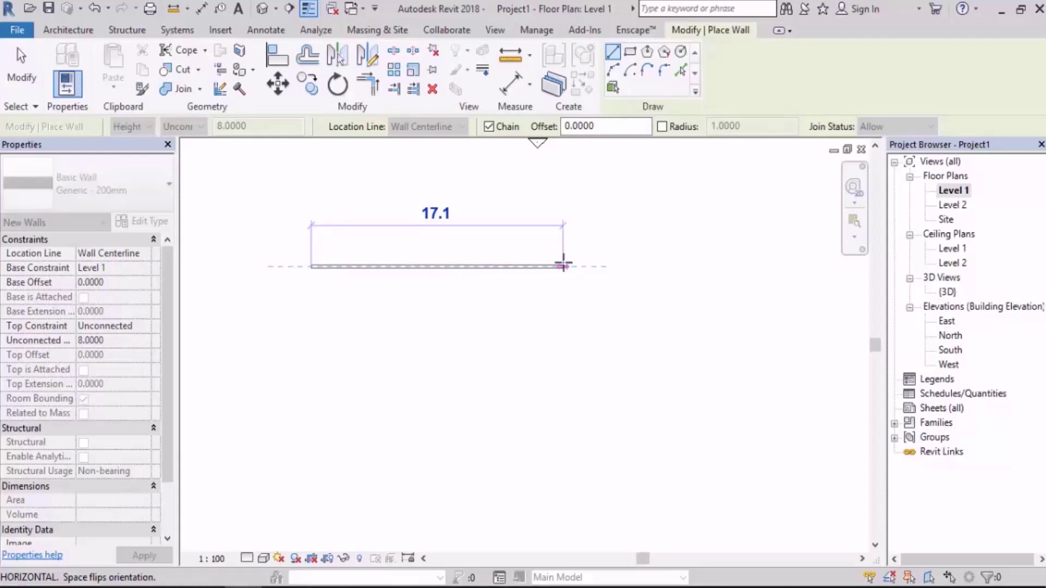
{"action": "scroll", "coordinate": [385, 263], "scroll_direction": "up", "scroll_amount": 3}
{"action": "middle_click_drag", "start_coordinate": [386, 263], "coordinate": [536, 311]}
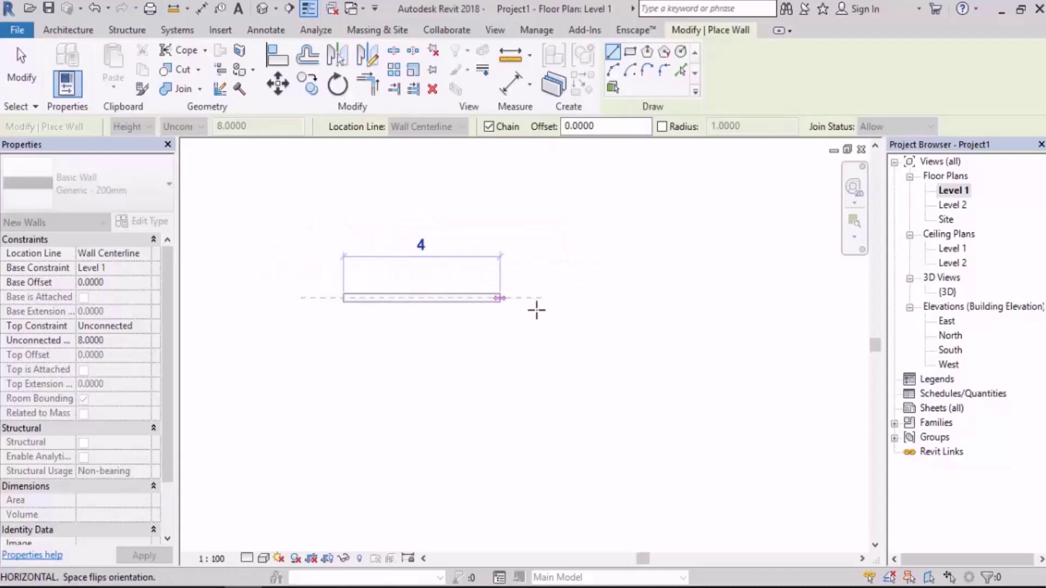
{"action": "middle_click_drag", "start_coordinate": [731, 344], "coordinate": [626, 317]}
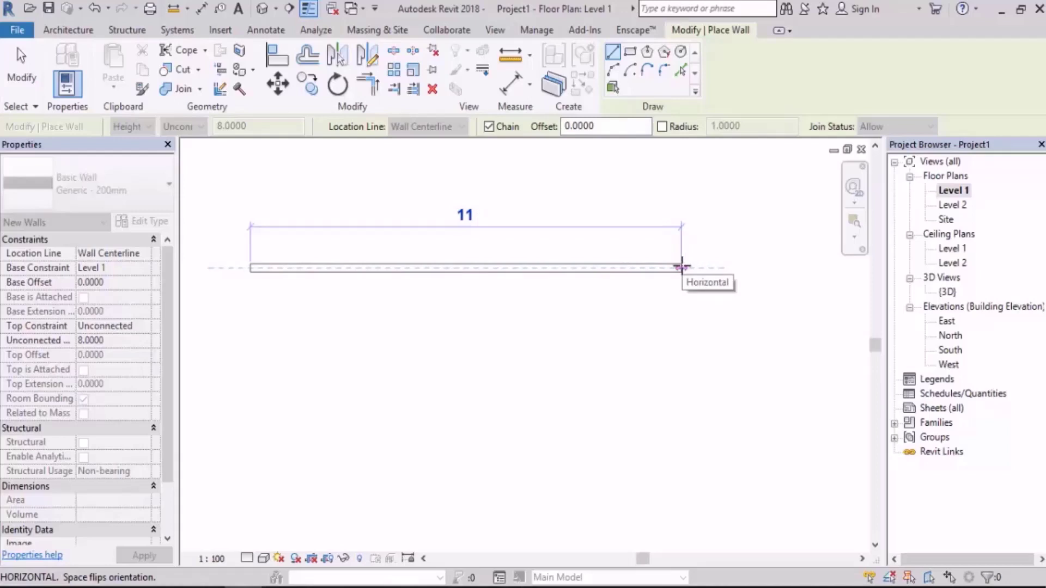
{"action": "scroll", "coordinate": [495, 319], "scroll_direction": "down", "scroll_amount": 2}
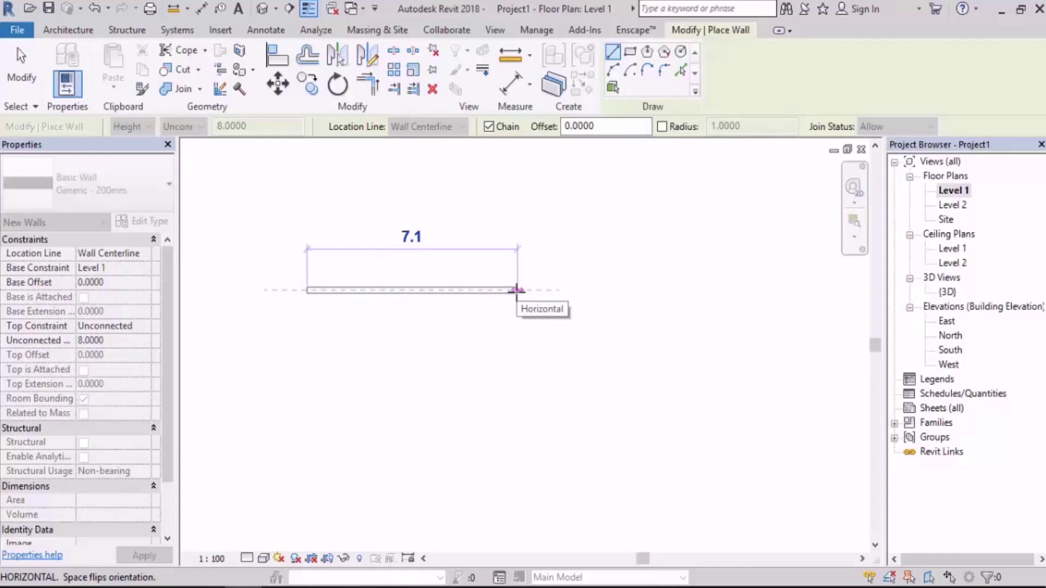
{"action": "middle_click_drag", "start_coordinate": [444, 299], "coordinate": [411, 297]}
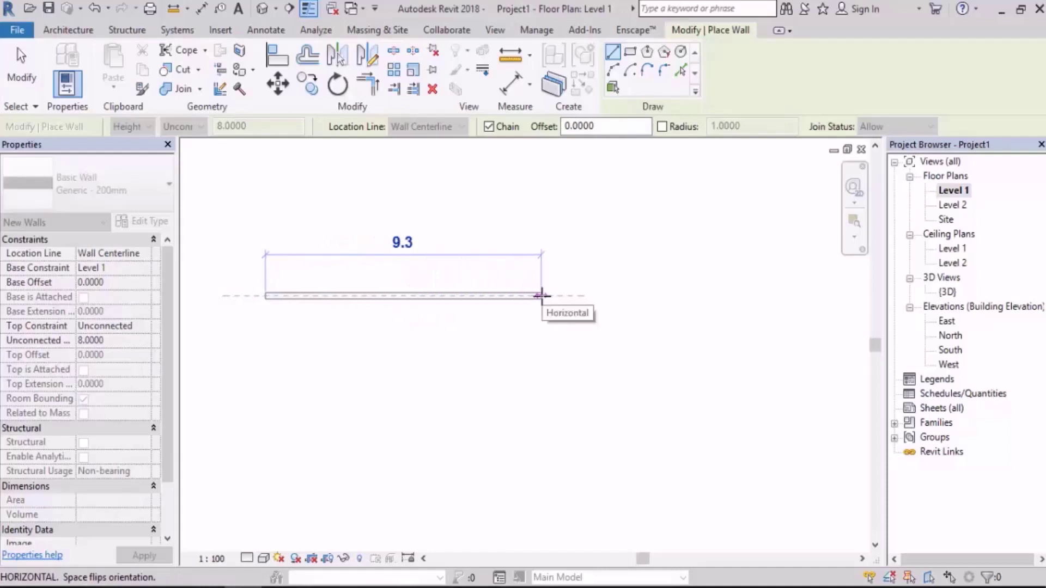
{"action": "left_click", "coordinate": [670, 294]}
{"action": "scroll", "coordinate": [670, 294], "scroll_direction": "down", "scroll_amount": 3}
{"action": "type", "text": "8"}
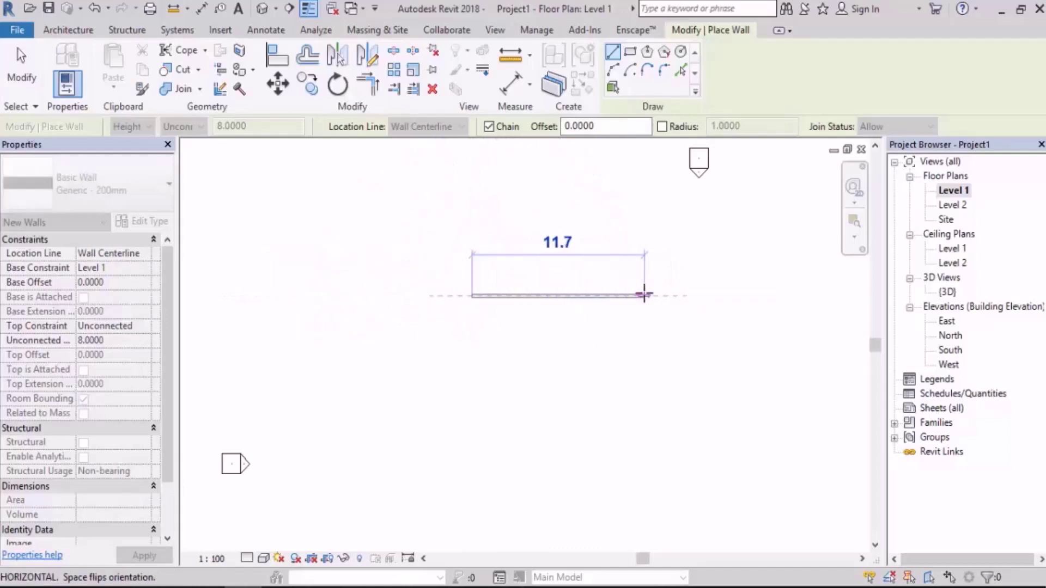
{"action": "middle_click_drag", "start_coordinate": [630, 294], "coordinate": [532, 292]}
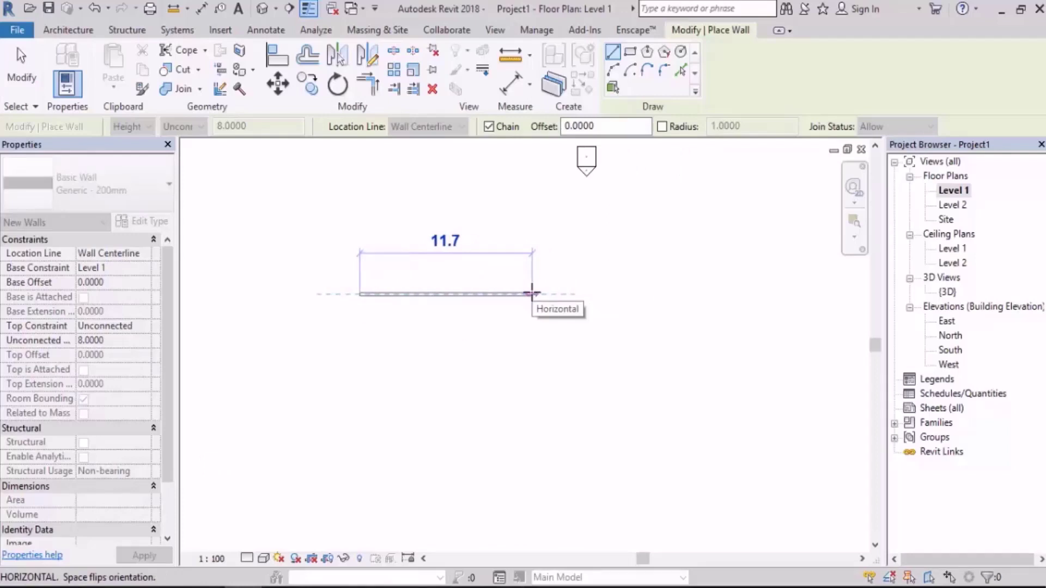
{"action": "type", "text": "10"}
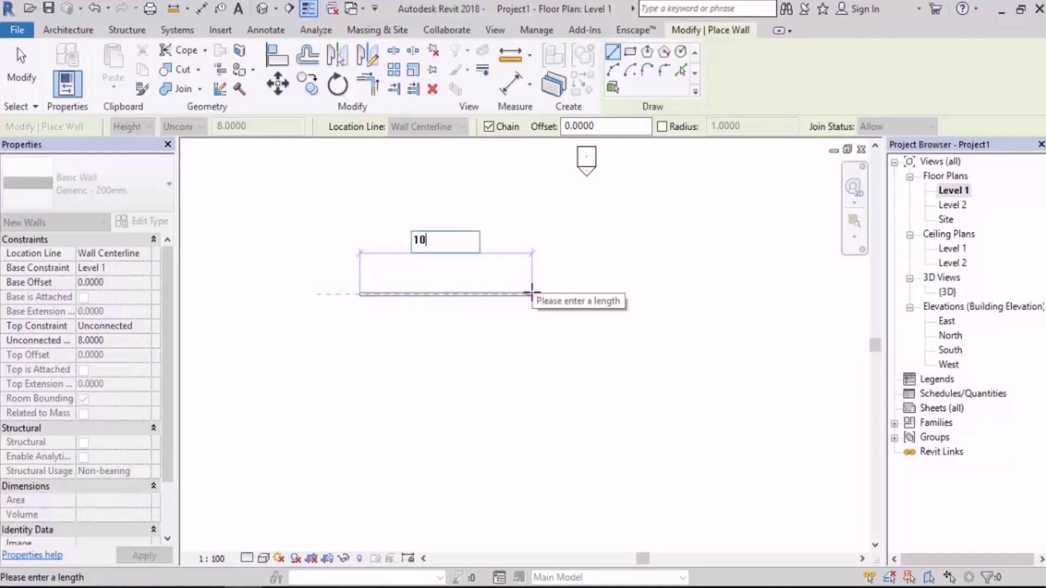
{"action": "key", "text": "Return"}
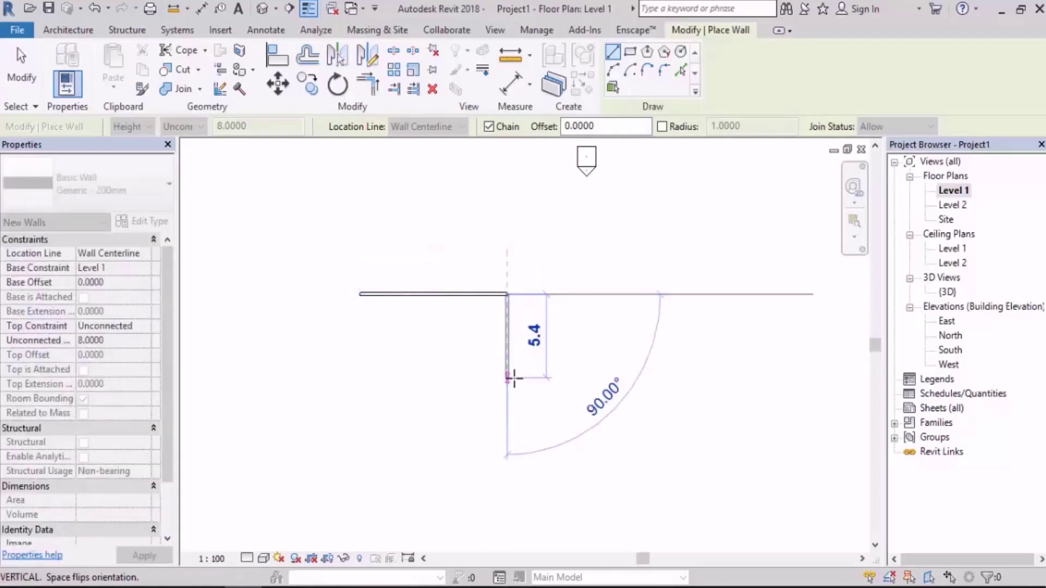
Continue the wall chain with a vertical wall of length 6 downward and a horizontal wall of length 6 to the right
{"action": "type", "text": "6"}
{"action": "key", "text": "Return"}
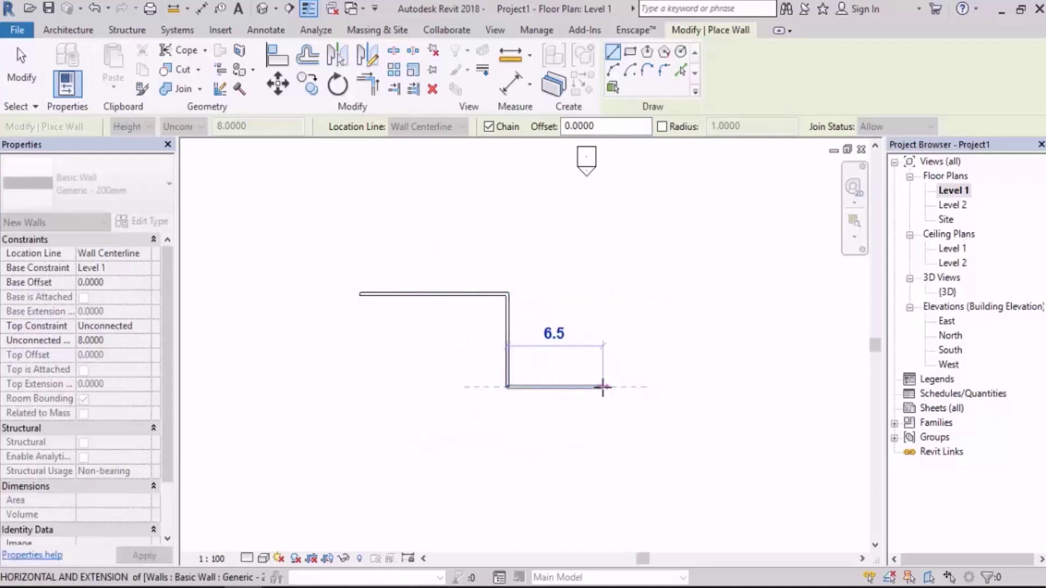
{"action": "left_click", "coordinate": [601, 387]}
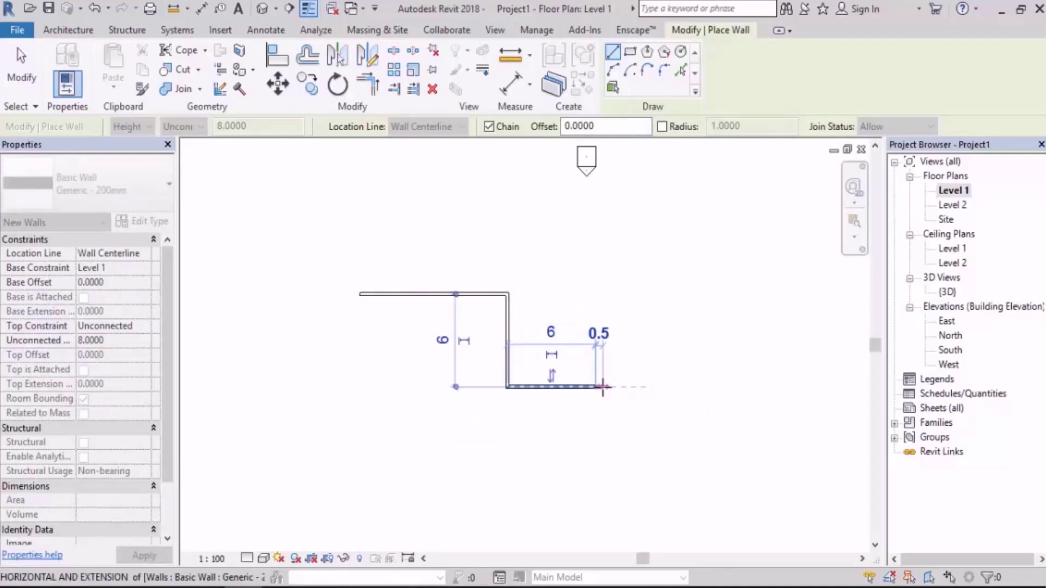
Add a diagonal wall of length 12 running down to the right at 45° from the end of the chain
{"action": "middle_click_drag", "start_coordinate": [717, 397], "coordinate": [583, 343]}
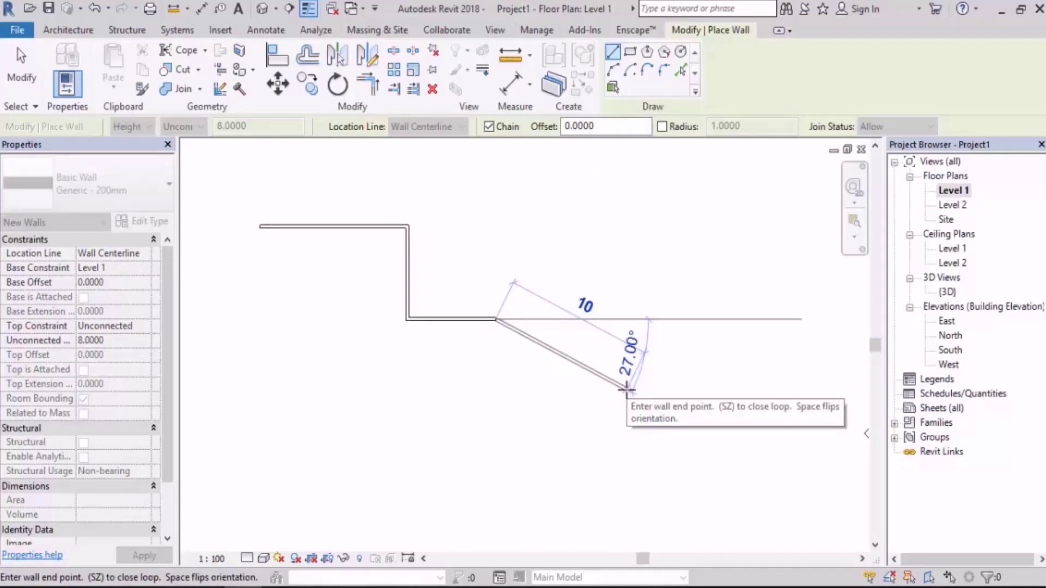
{"action": "scroll", "coordinate": [564, 341], "scroll_direction": "up", "scroll_amount": 3}
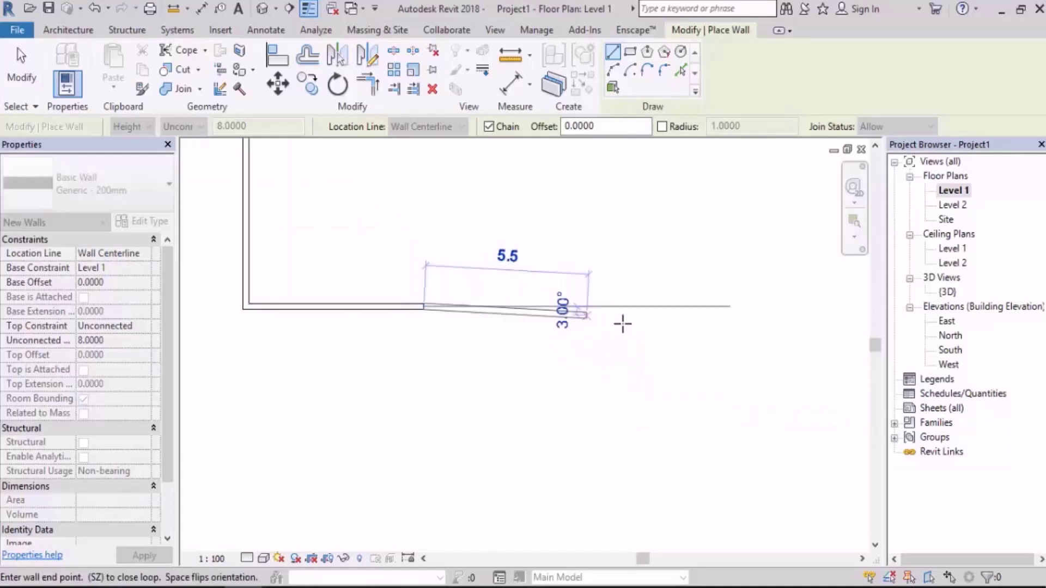
{"action": "middle_click_drag", "start_coordinate": [614, 463], "coordinate": [577, 361]}
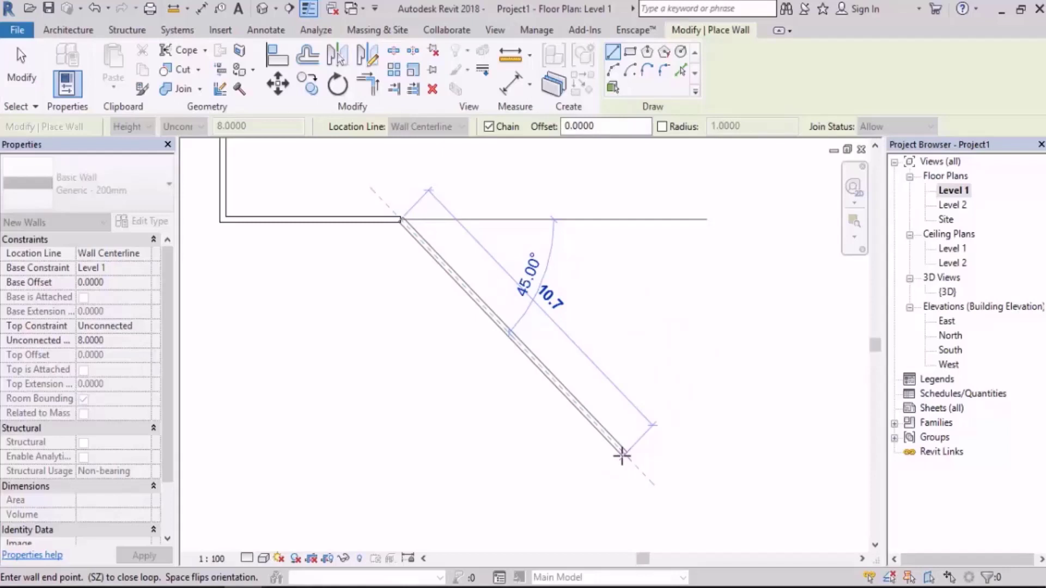
{"action": "type", "text": "12"}
{"action": "key", "text": "Return"}
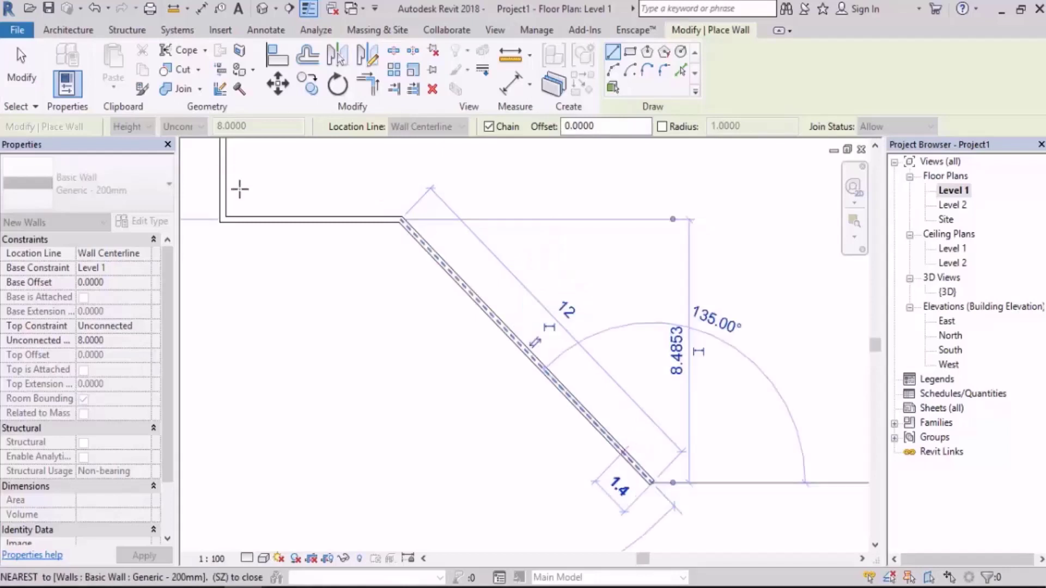
Continue the chain with a horizontal wall to the right and a wall of length 6 sloping down at 27°
{"action": "scroll", "coordinate": [404, 332], "scroll_direction": "down", "scroll_amount": 3}
{"action": "left_click", "coordinate": [483, 400]}
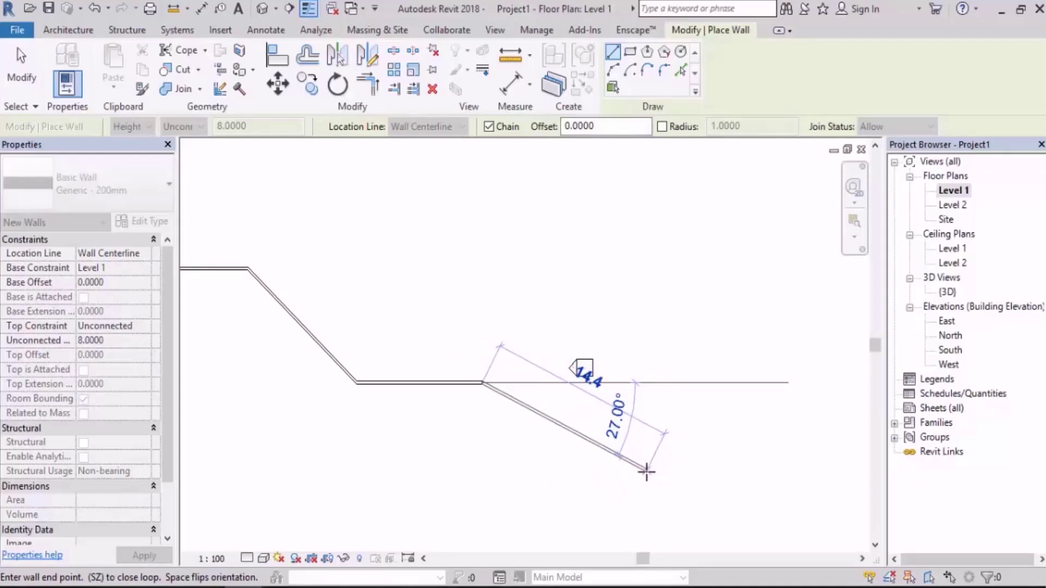
{"action": "type", "text": "6"}
{"action": "key", "text": "Return"}
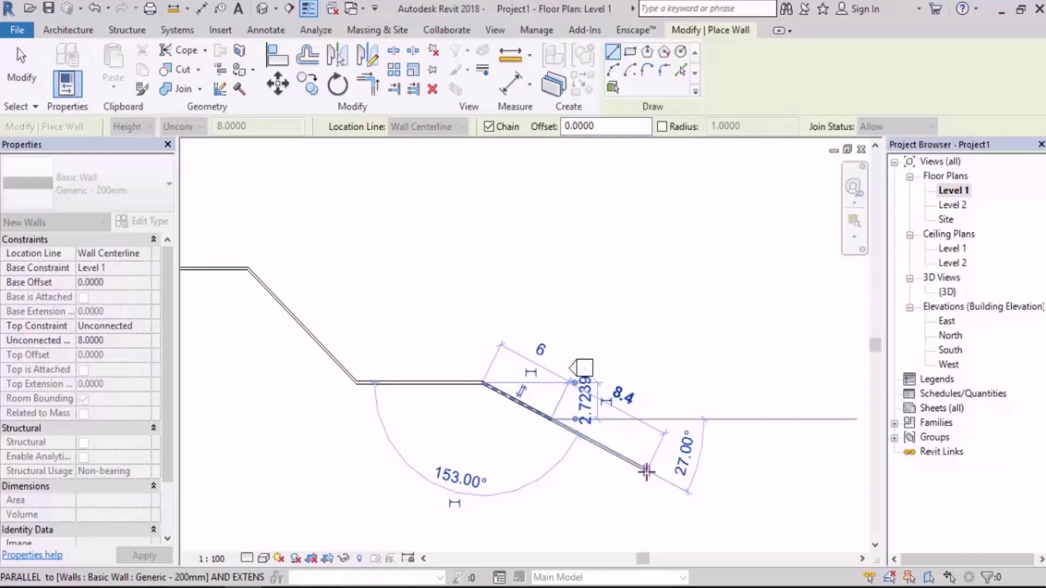
Add a vertical wall of length 10 straight down from the end of the sloping wall
{"action": "scroll", "coordinate": [589, 376], "scroll_direction": "down", "scroll_amount": 2}
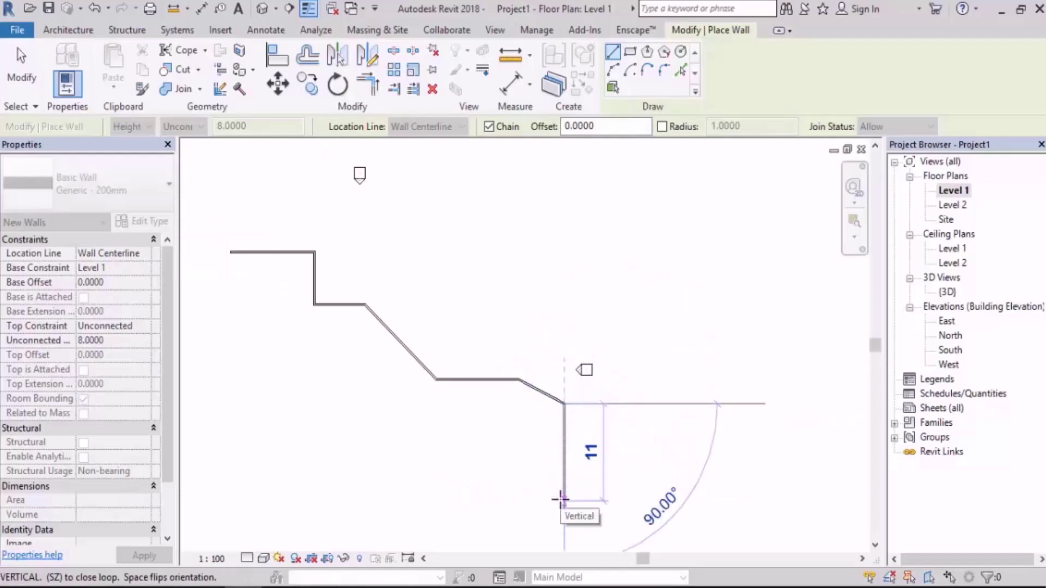
{"action": "type", "text": "10"}
{"action": "key", "text": "Return"}
Close the outline with a horizontal wall about 39.63 long, ending below the first wall's start, and a vertical wall up to that start
{"action": "scroll", "coordinate": [544, 467], "scroll_direction": "down", "scroll_amount": 1}
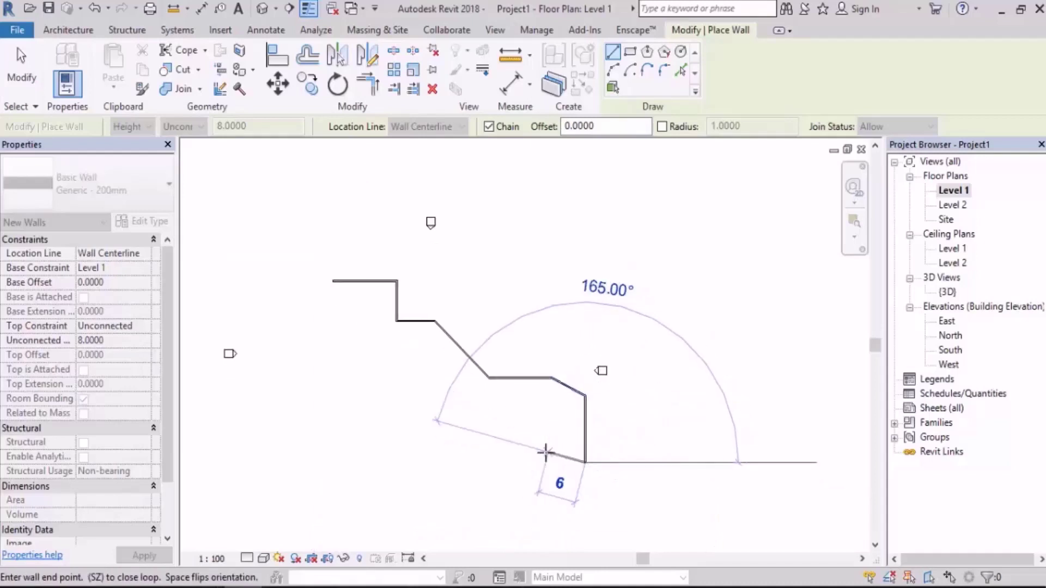
{"action": "scroll", "coordinate": [564, 462], "scroll_direction": "up", "scroll_amount": 1}
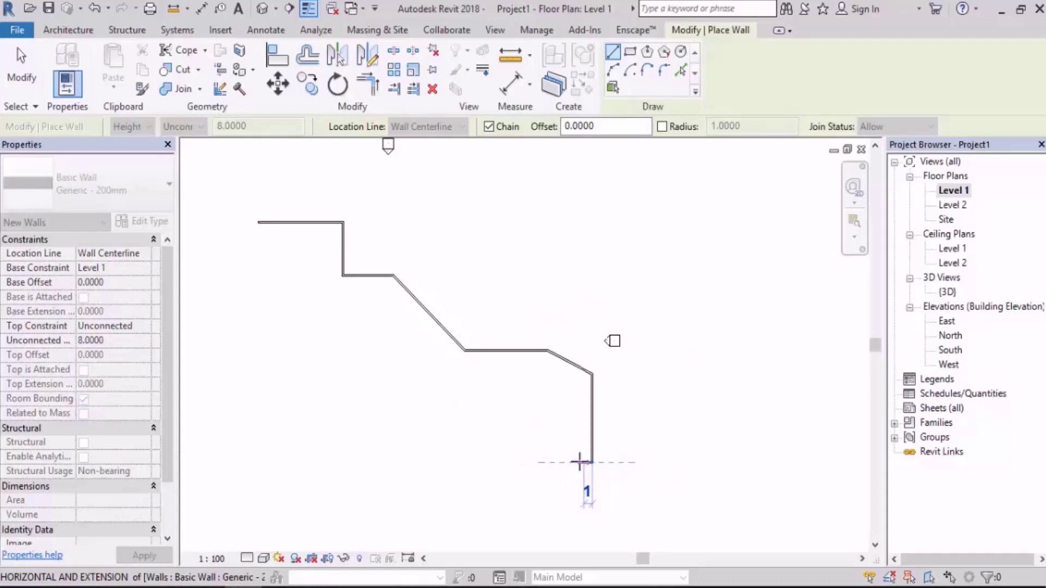
{"action": "scroll", "coordinate": [569, 457], "scroll_direction": "up", "scroll_amount": 2}
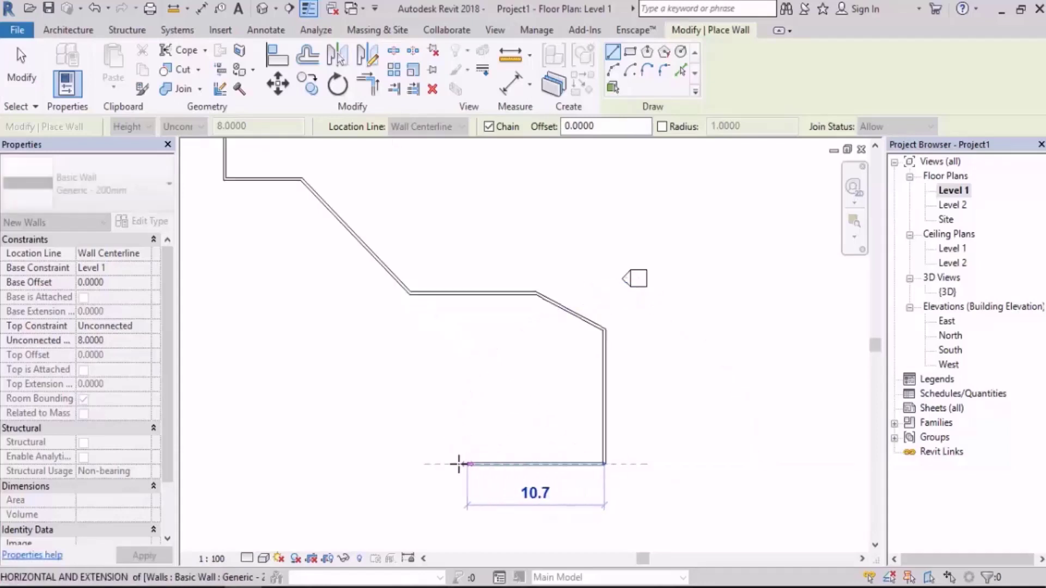
{"action": "middle_click_drag", "start_coordinate": [320, 458], "coordinate": [443, 451]}
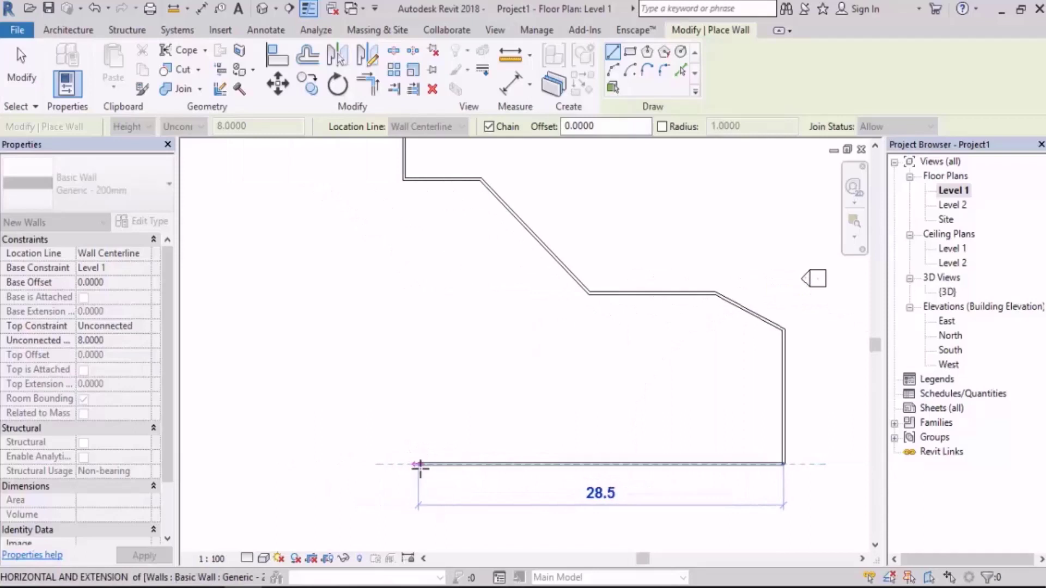
{"action": "middle_click_drag", "start_coordinate": [655, 451], "coordinate": [595, 455]}
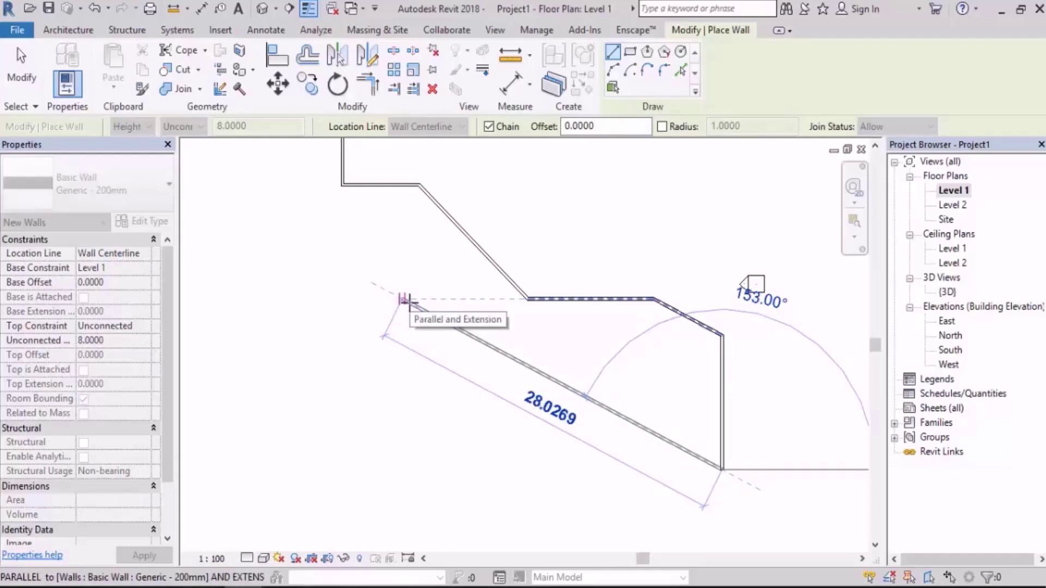
{"action": "scroll", "coordinate": [577, 406], "scroll_direction": "down", "scroll_amount": 3}
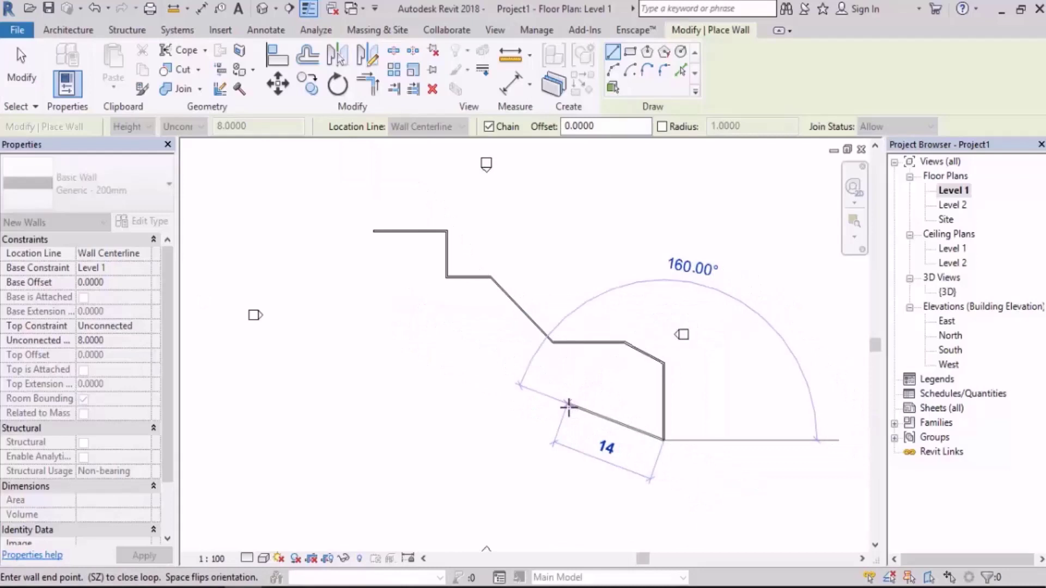
{"action": "scroll", "coordinate": [632, 433], "scroll_direction": "up", "scroll_amount": 2}
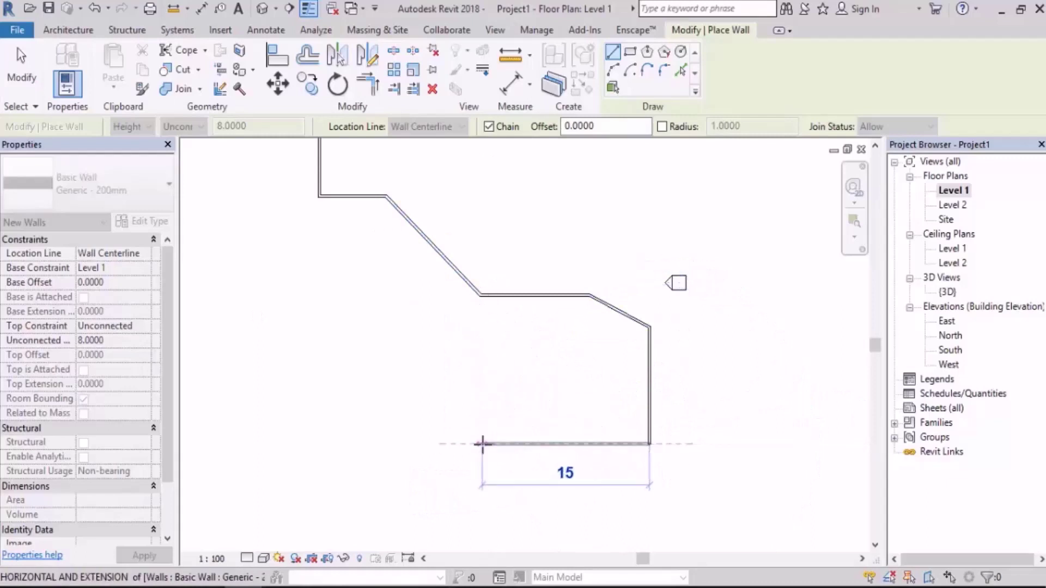
{"action": "scroll", "coordinate": [542, 457], "scroll_direction": "down", "scroll_amount": 2}
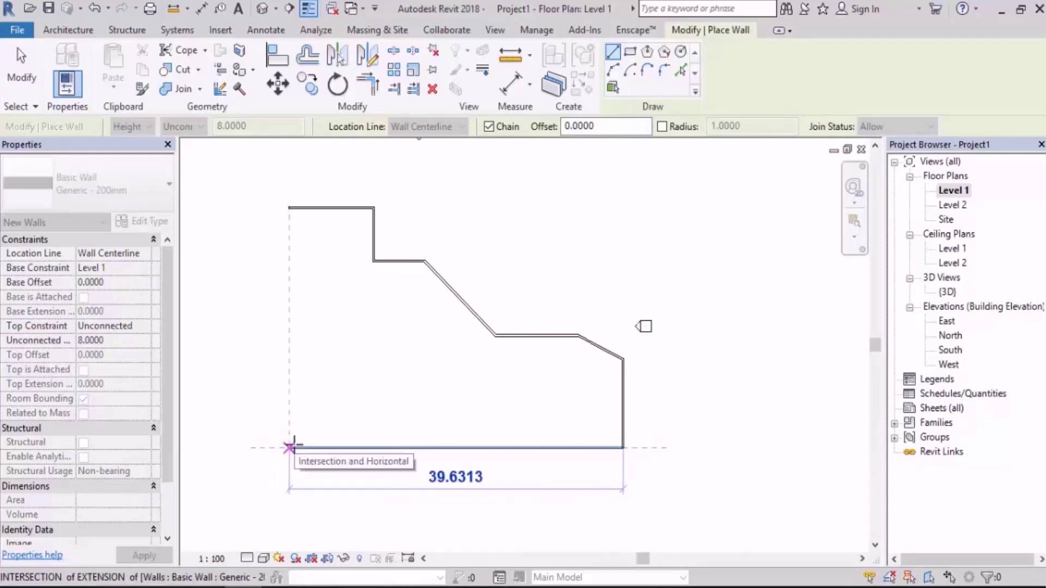
{"action": "left_click", "coordinate": [289, 447]}
{"action": "left_click", "coordinate": [289, 207]}
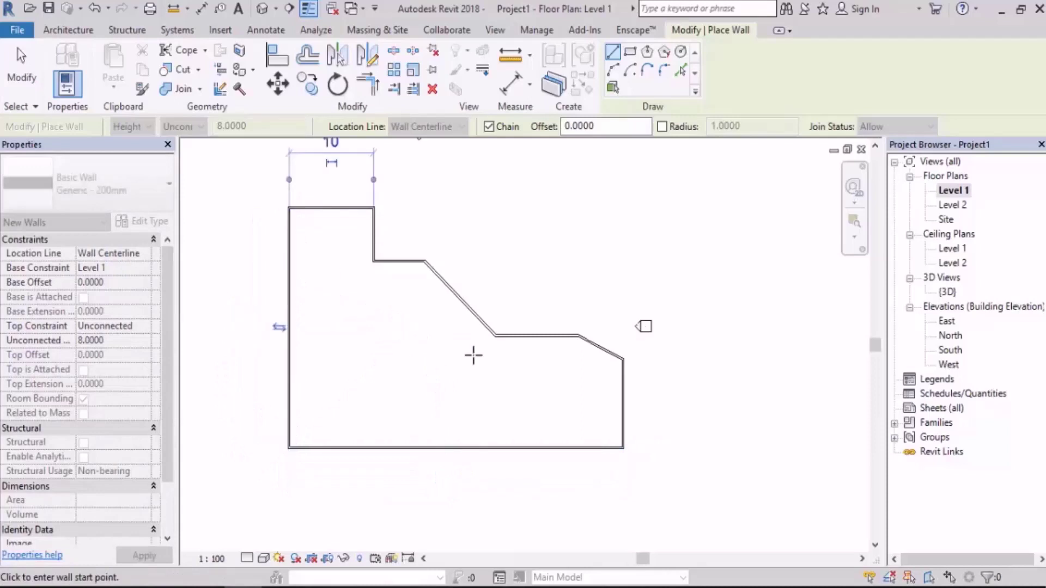
Draw a diagonal partition from near the middle of the uppermost outer wall down to the short vertical outer wall beside it
{"action": "middle_click_drag", "start_coordinate": [469, 355], "coordinate": [491, 411]}
{"action": "scroll", "coordinate": [376, 273], "scroll_direction": "up", "scroll_amount": 3}
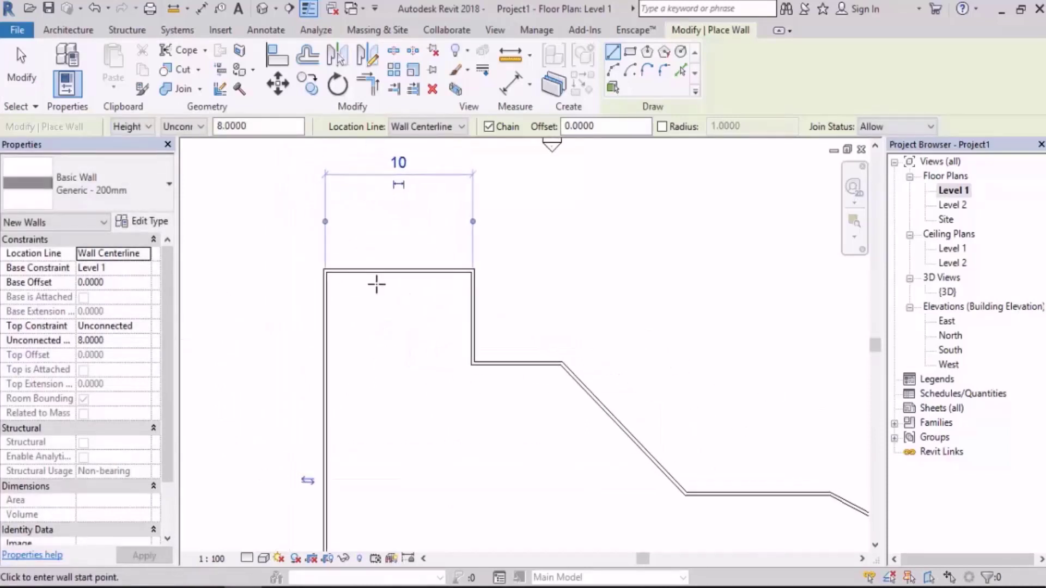
{"action": "middle_click_drag", "start_coordinate": [418, 246], "coordinate": [425, 272]}
{"action": "scroll", "coordinate": [441, 285], "scroll_direction": "up", "scroll_amount": 2}
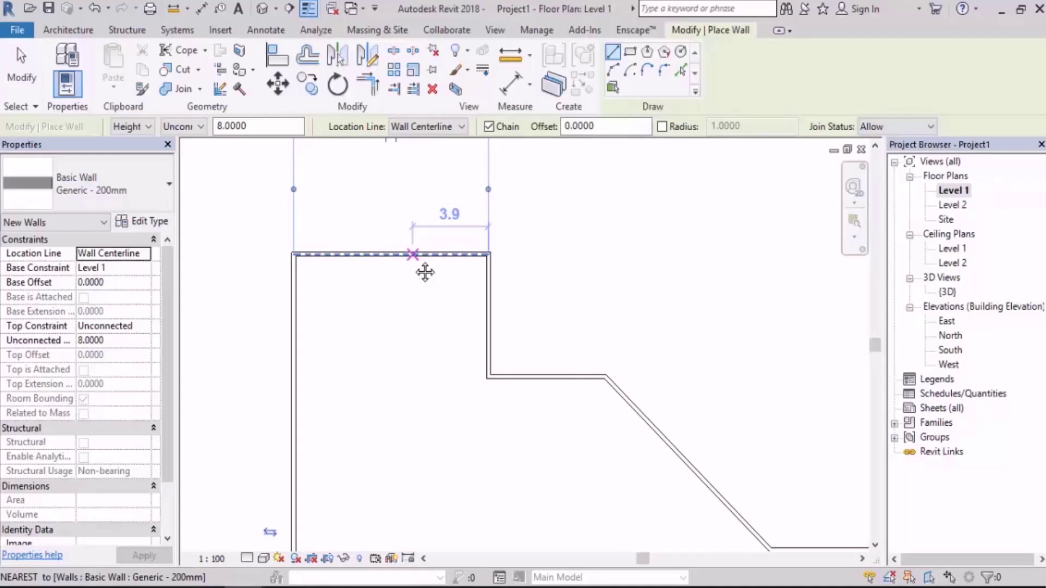
{"action": "left_click", "coordinate": [392, 254]}
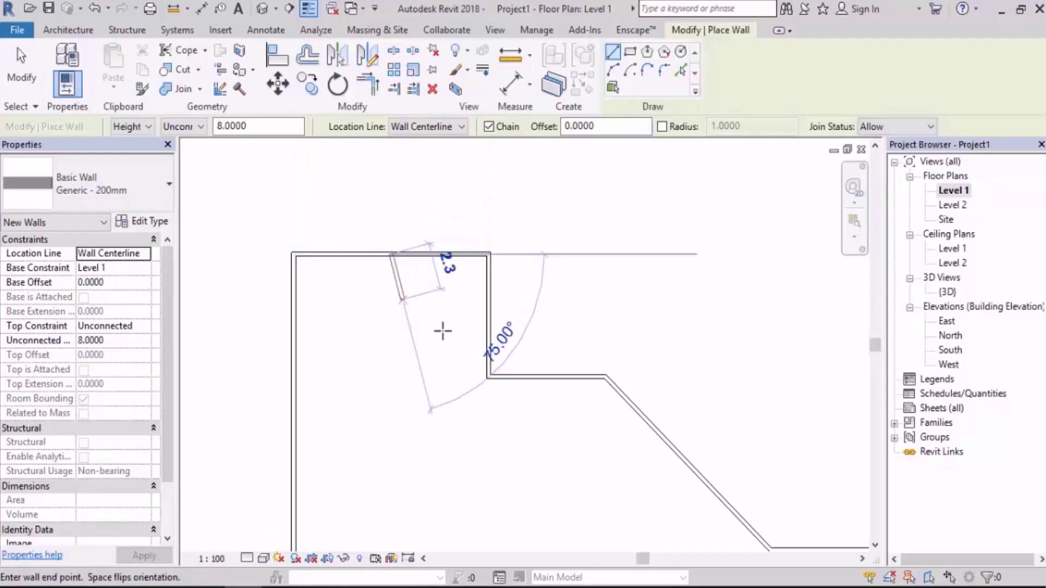
{"action": "left_click", "coordinate": [489, 316]}
{"action": "key", "text": "Escape"}
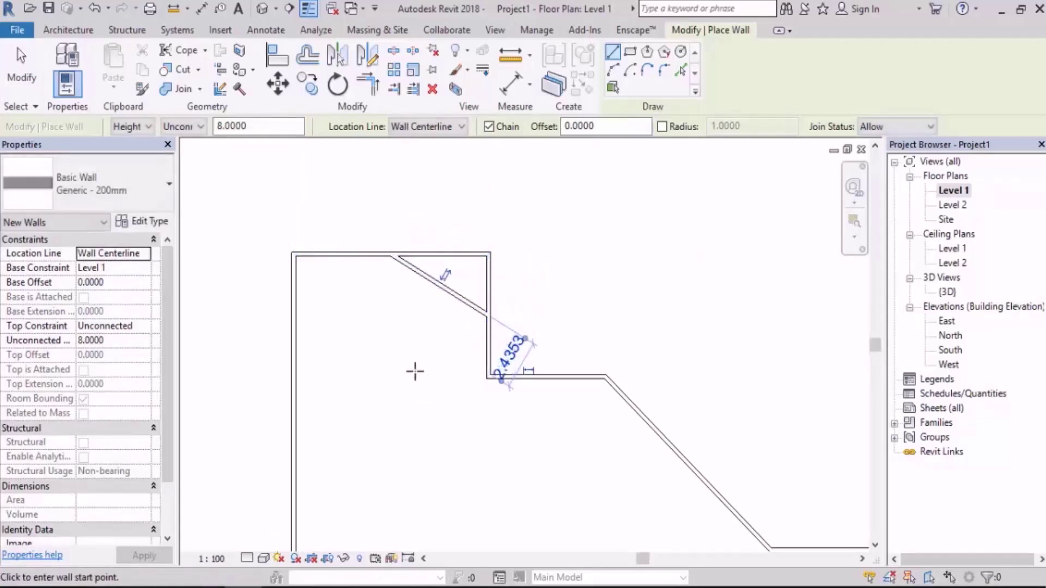
Draw a short horizontal partition from the left outer wall, continued by a wall about 5.81 long meeting the diagonal partition perpendicularly
{"action": "left_click", "coordinate": [293, 376]}
{"action": "left_click", "coordinate": [365, 376]}
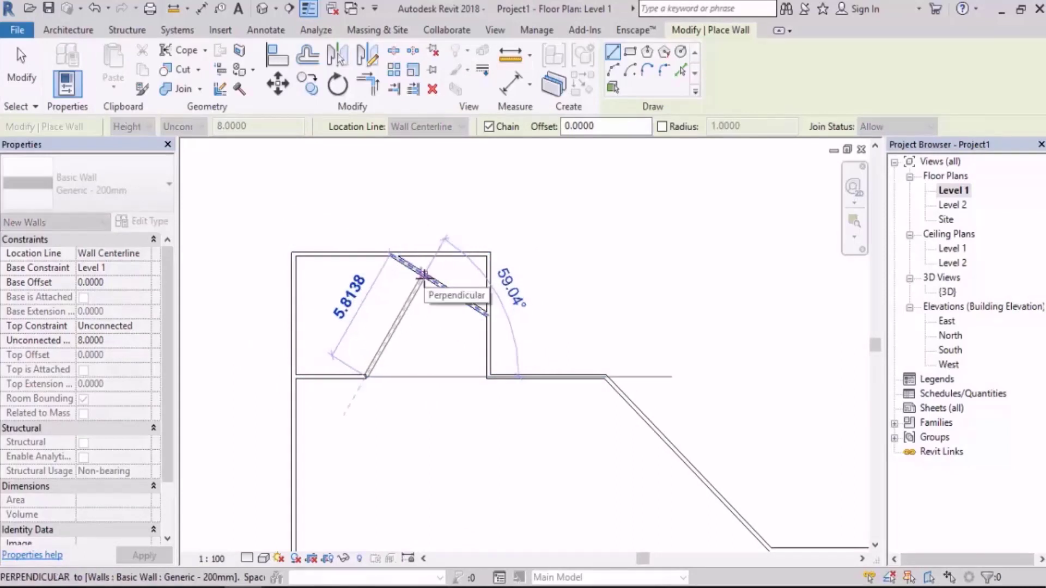
{"action": "left_click", "coordinate": [423, 275]}
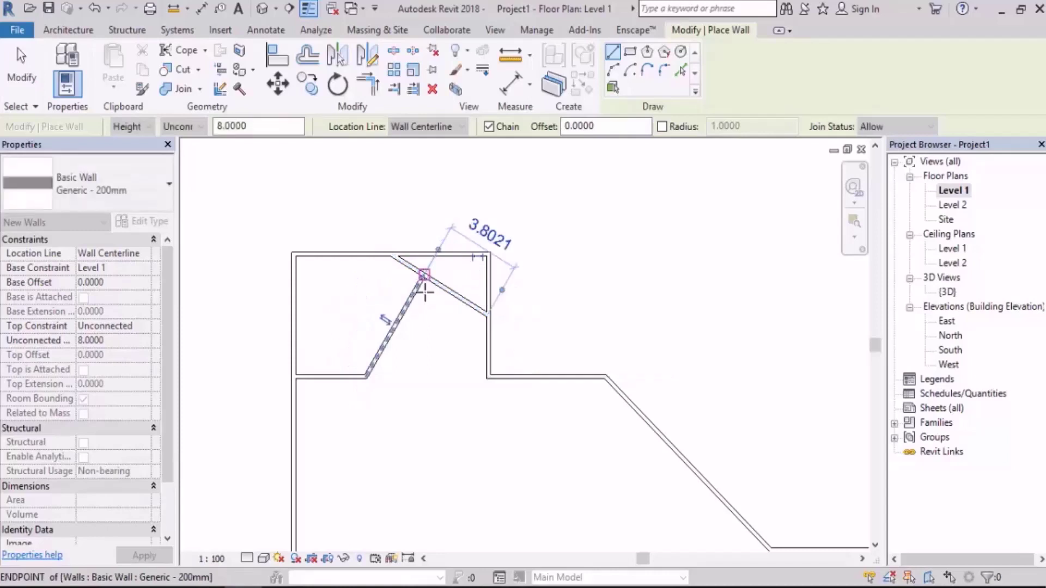
{"action": "key", "text": "Escape"}
Draw a horizontal partition from the left outer wall below the first room, continued by a 45° wall to the diagonal outer wall
{"action": "middle_click_drag", "start_coordinate": [452, 406], "coordinate": [452, 374]}
{"action": "middle_click_drag", "start_coordinate": [401, 439], "coordinate": [334, 391]}
{"action": "left_click", "coordinate": [294, 396]}
{"action": "left_click", "coordinate": [556, 396]}
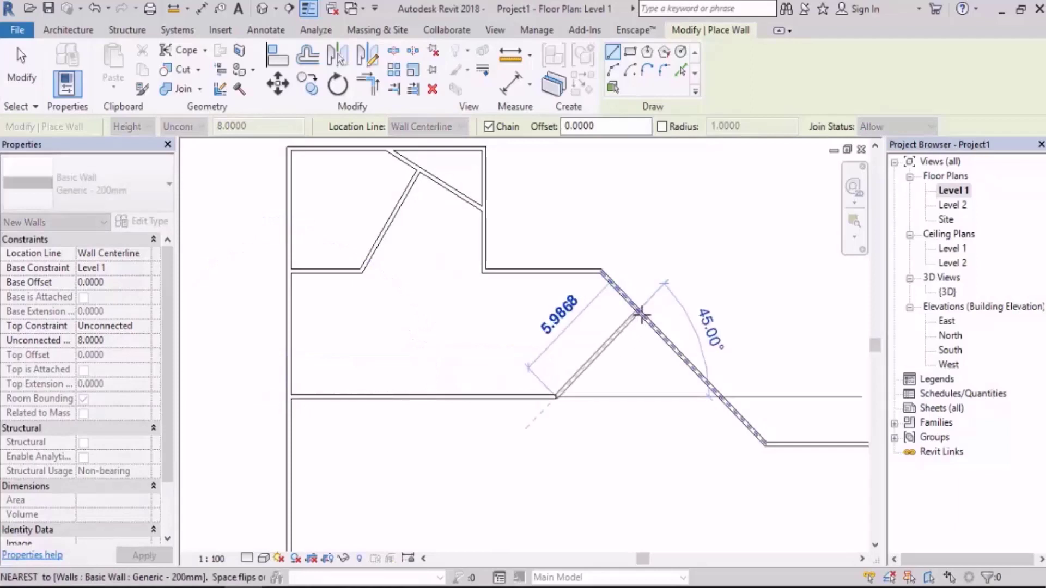
{"action": "left_click", "coordinate": [636, 313]}
{"action": "key", "text": "Escape"}
Draw a vertical partition from the short horizontal outer wall down to the bottom outer wall, crossing the horizontal partition
{"action": "scroll", "coordinate": [393, 253], "scroll_direction": "down", "scroll_amount": 3}
{"action": "middle_click_drag", "start_coordinate": [392, 411], "coordinate": [460, 496]}
{"action": "left_click", "coordinate": [470, 205]}
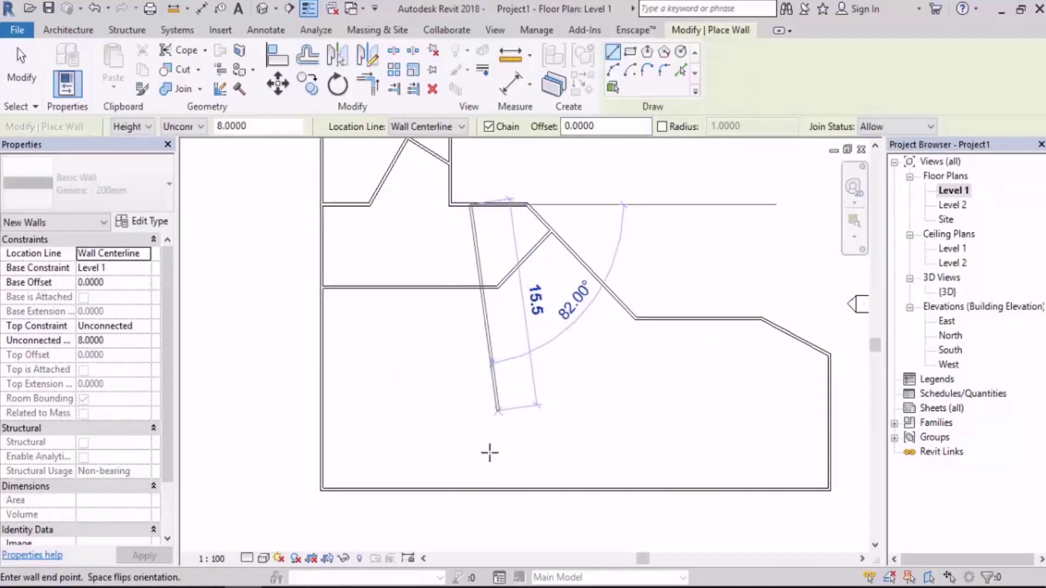
{"action": "left_click", "coordinate": [474, 489]}
{"action": "scroll", "coordinate": [472, 287], "scroll_direction": "up", "scroll_amount": 2}
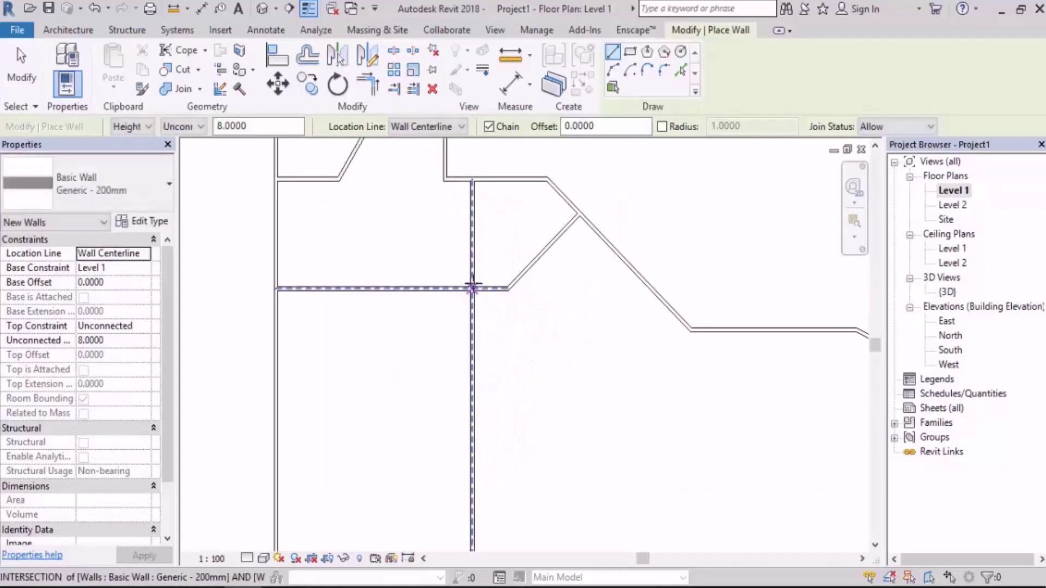
{"action": "key", "text": "Escape"}
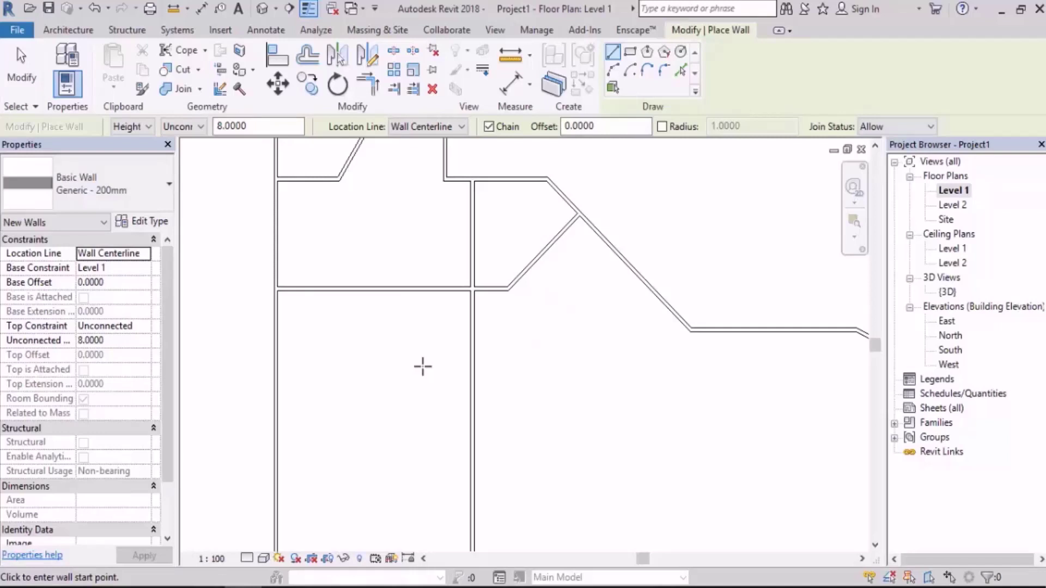
Examine the nearest, intersection, endpoint and midpoint snaps offered on the existing walls while the Wall tool is active
{"action": "scroll", "coordinate": [327, 284], "scroll_direction": "up", "scroll_amount": 3}
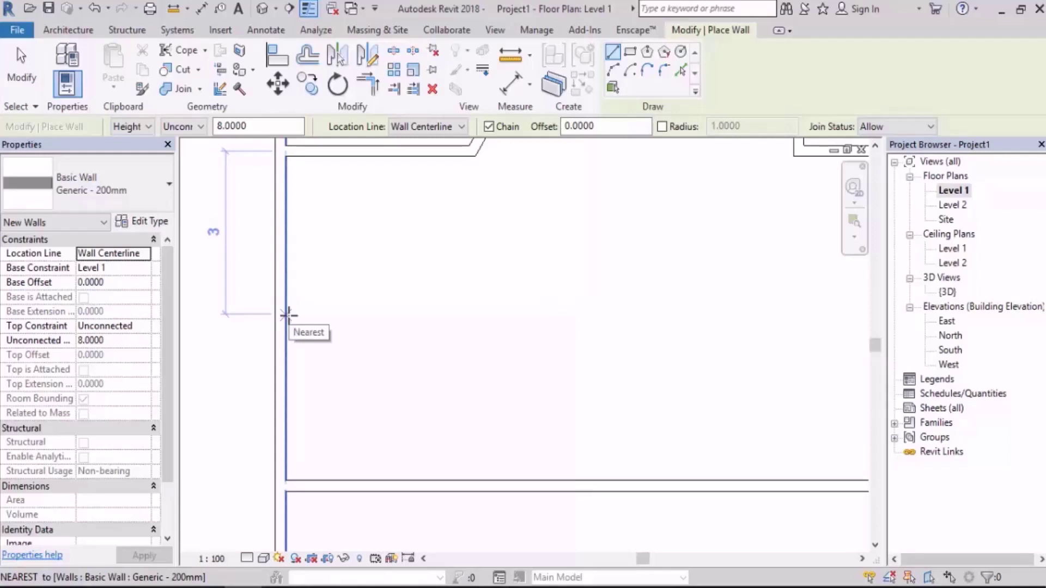
{"action": "scroll", "coordinate": [288, 316], "scroll_direction": "down", "scroll_amount": 3}
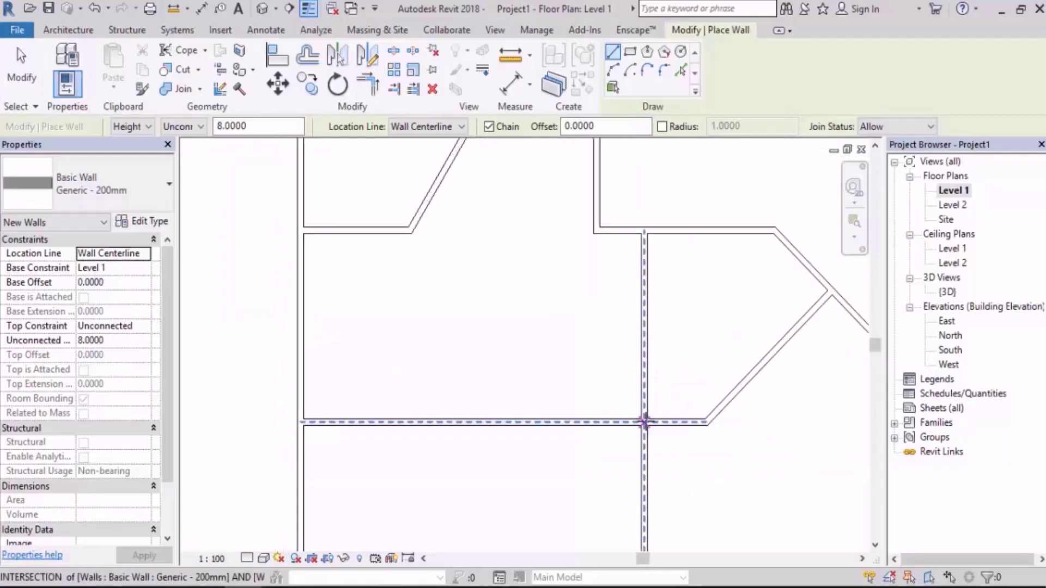
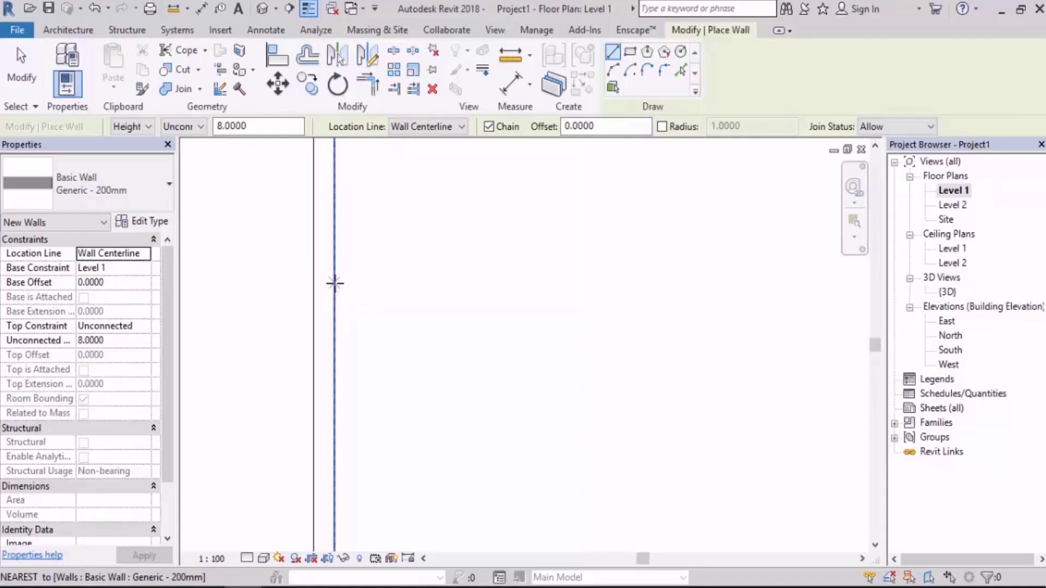
{"action": "scroll", "coordinate": [399, 367], "scroll_direction": "down", "scroll_amount": 5}
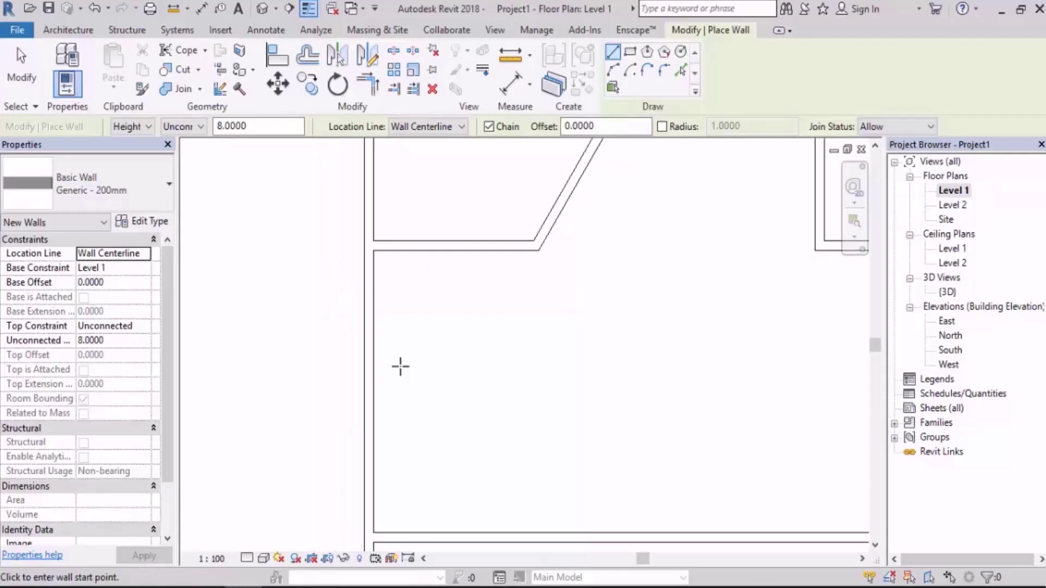
{"action": "scroll", "coordinate": [560, 175], "scroll_direction": "up", "scroll_amount": 3}
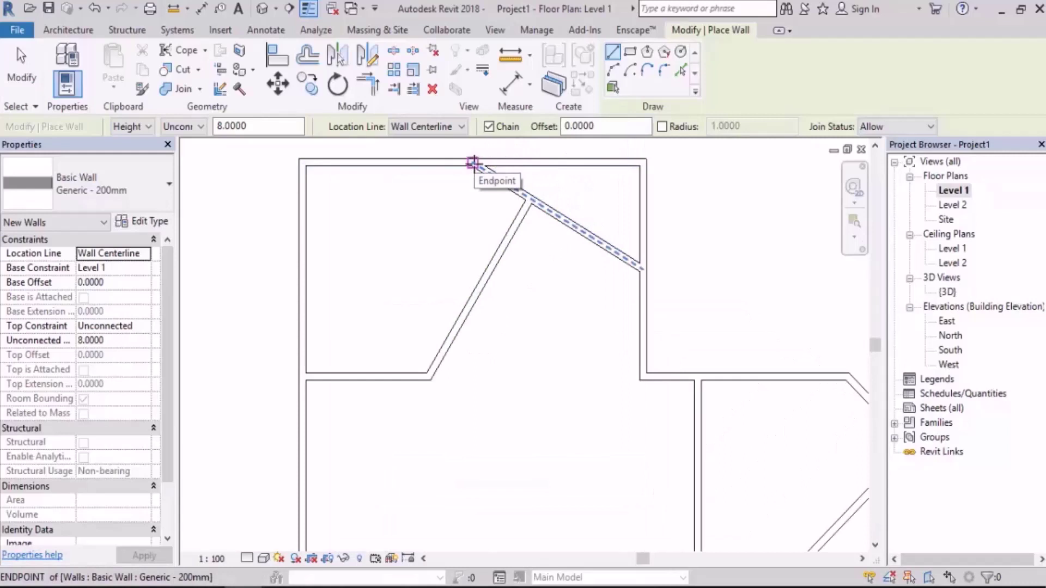
{"action": "scroll", "coordinate": [472, 162], "scroll_direction": "up", "scroll_amount": 2}
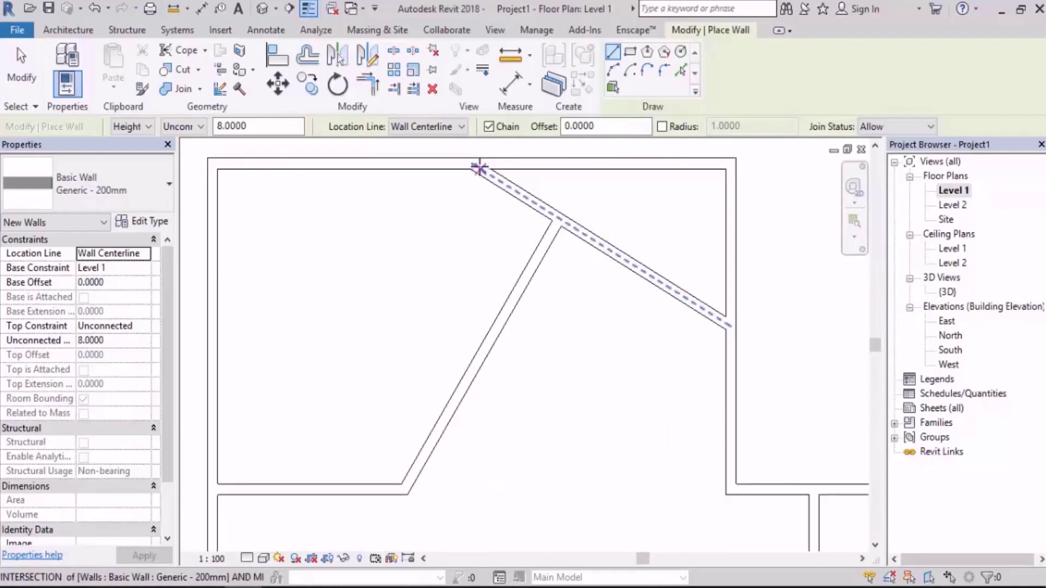
{"action": "left_click", "coordinate": [479, 167]}
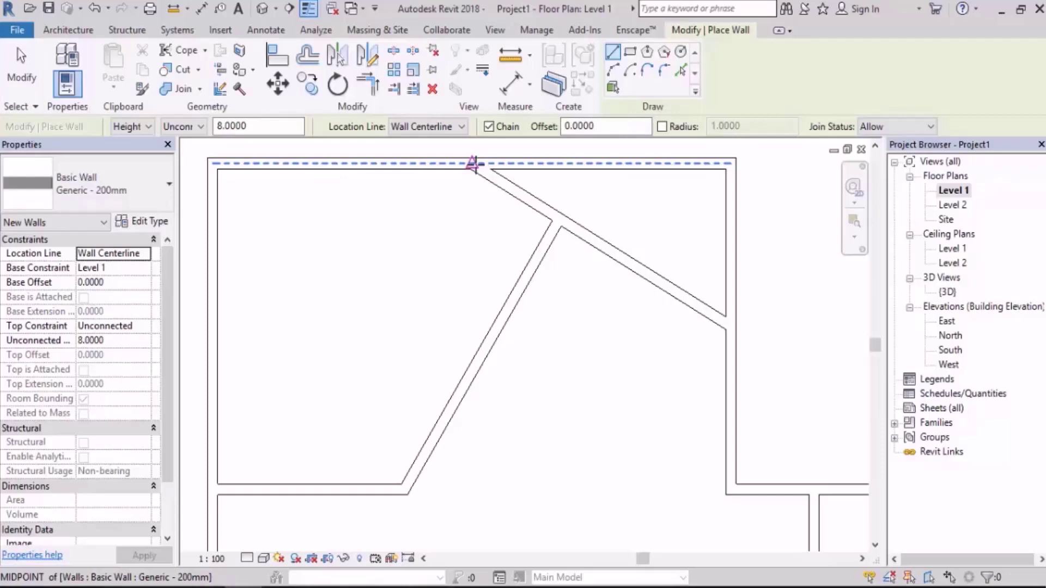
{"action": "scroll", "coordinate": [419, 202], "scroll_direction": "down", "scroll_amount": 4}
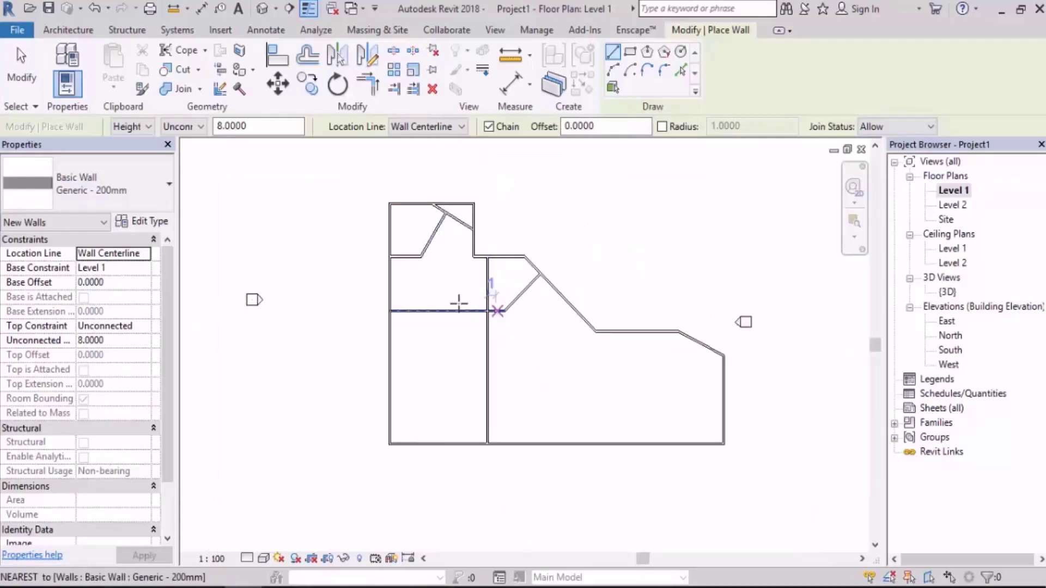
{"action": "key", "text": "Escape"}
{"action": "key", "text": "Escape"}
Delete the left outer wall, the bottom outer wall and the long vertical partition
{"action": "scroll", "coordinate": [353, 355], "scroll_direction": "up", "scroll_amount": 2}
{"action": "left_click_drag", "start_coordinate": [367, 339], "coordinate": [250, 416]}
{"action": "scroll", "coordinate": [379, 435], "scroll_direction": "down", "scroll_amount": 2}
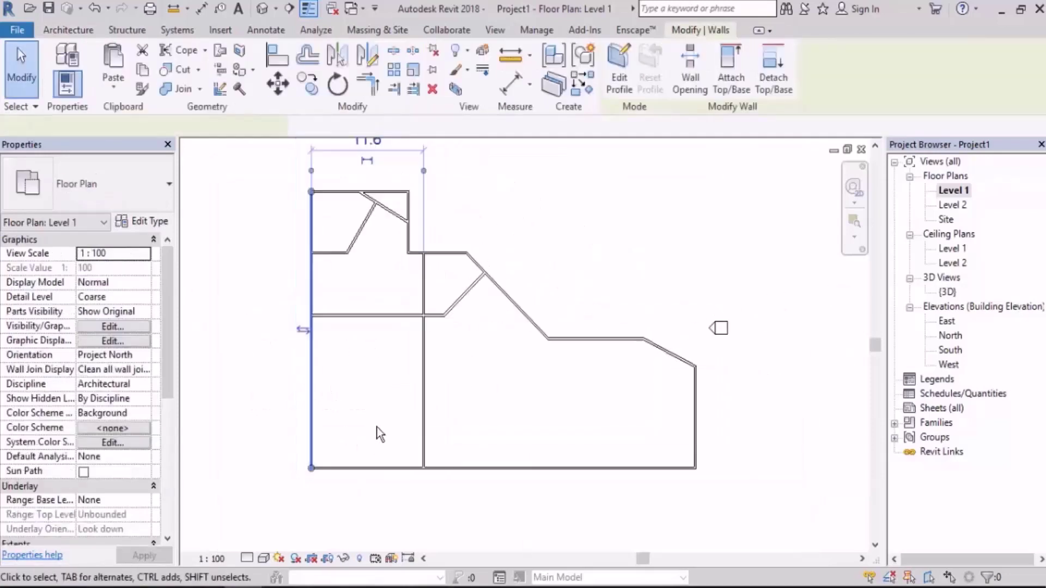
{"action": "middle_click_drag", "start_coordinate": [378, 434], "coordinate": [438, 388]}
{"action": "key", "text": "Delete"}
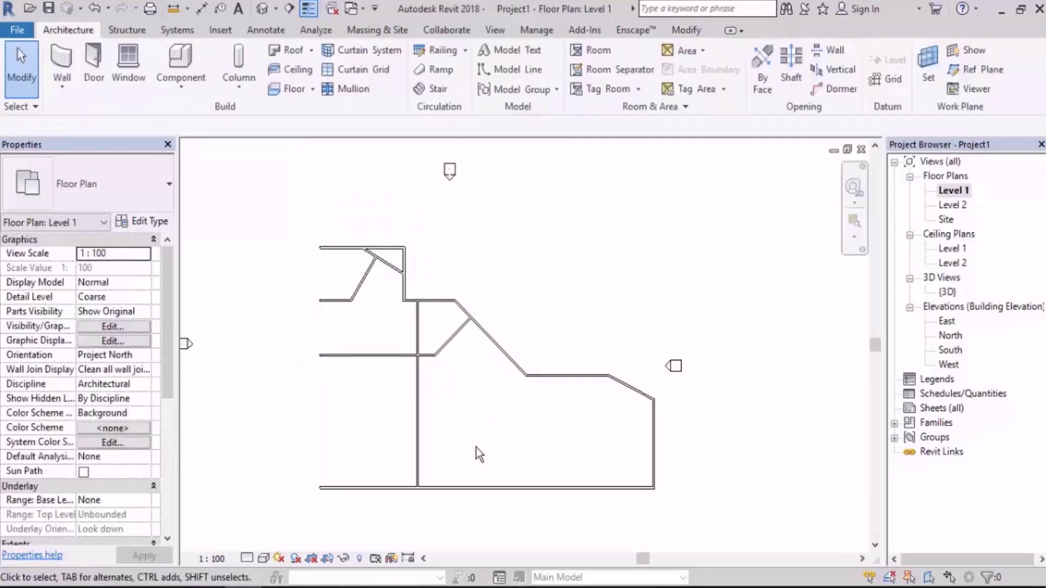
{"action": "left_click_drag", "start_coordinate": [414, 493], "coordinate": [463, 486]}
{"action": "key", "text": "Delete"}
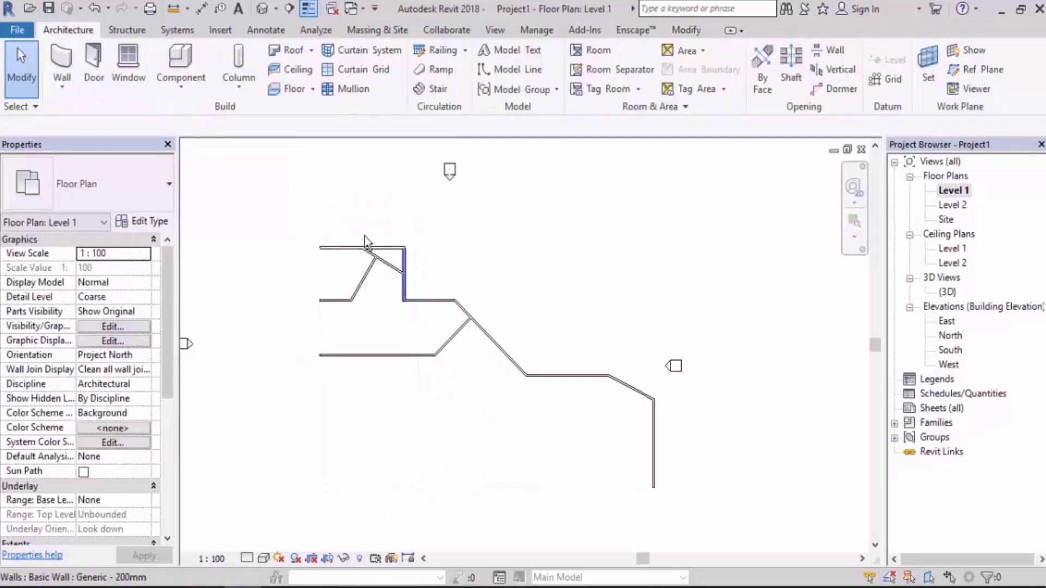
Redraw the bottom wall from the right wall's lower end and close the outline with a vertical left wall using the Close snap
{"action": "key", "text": "w"}
{"action": "key", "text": "a"}
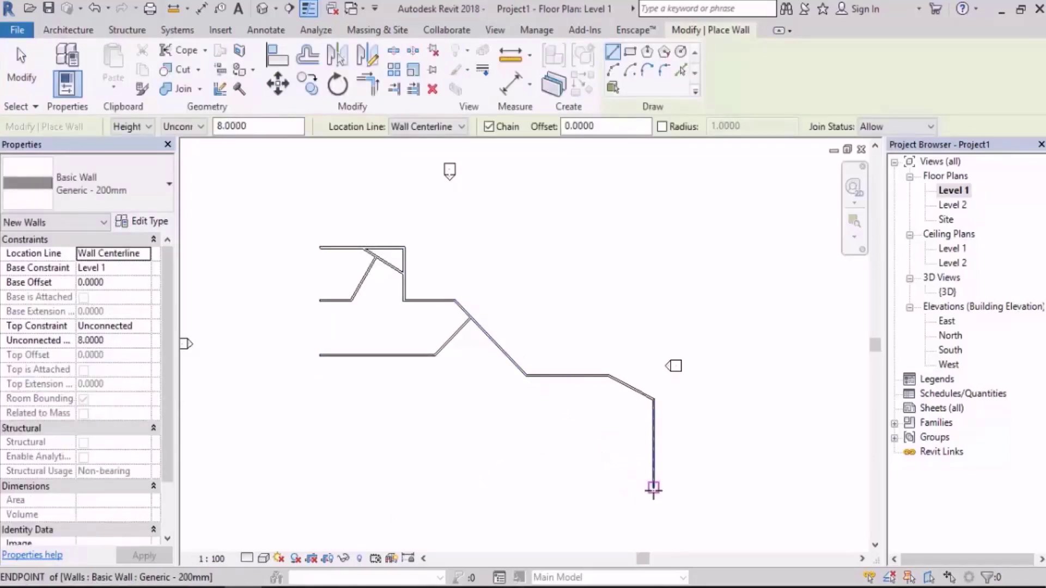
{"action": "left_click", "coordinate": [654, 487]}
{"action": "left_click", "coordinate": [320, 488]}
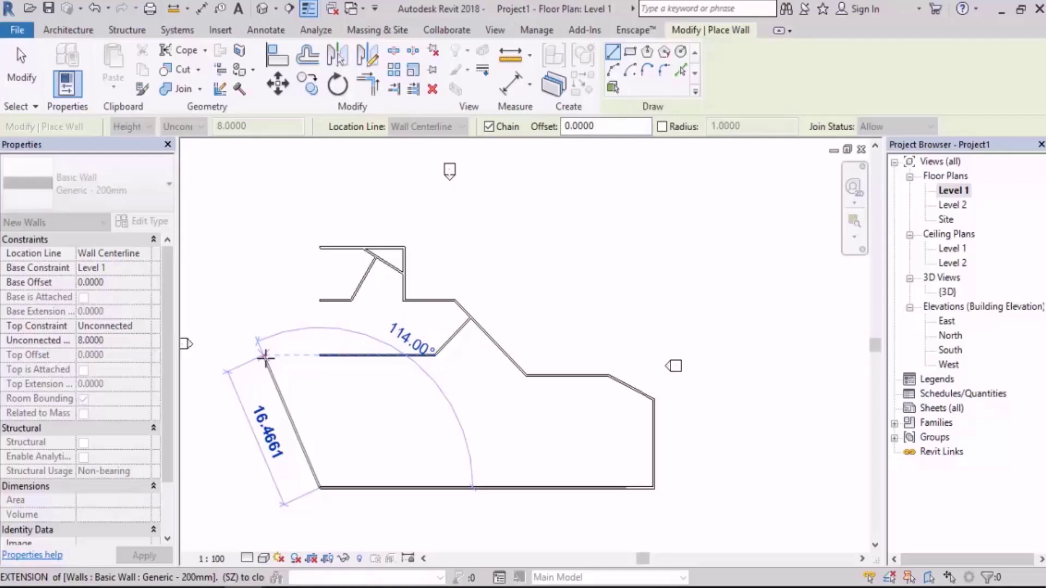
{"action": "key", "text": "s"}
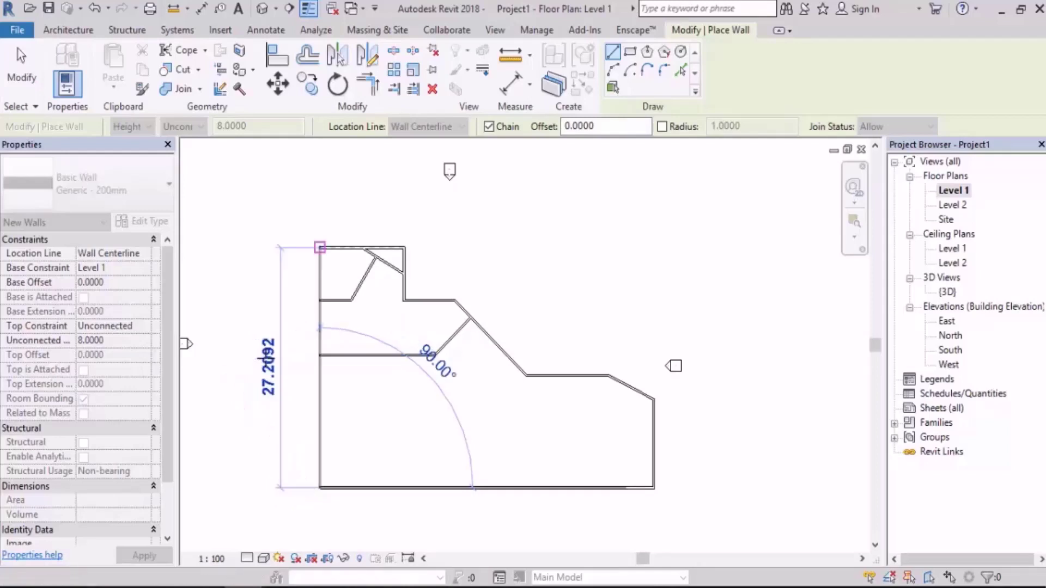
{"action": "left_click", "coordinate": [320, 248]}
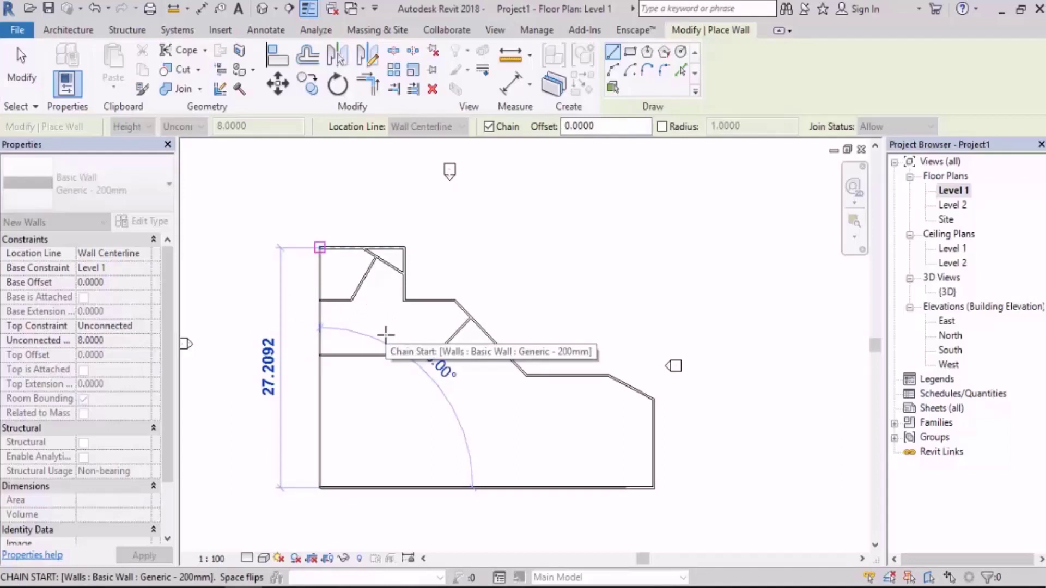
{"action": "key", "text": "Escape"}
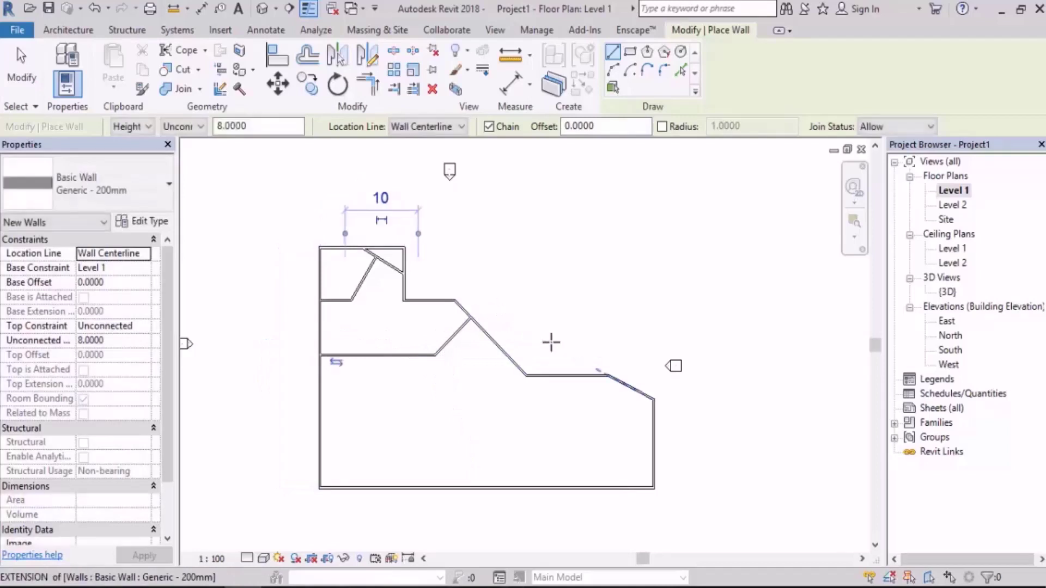
Start a second wall chain northeast of the plan: horizontal, diagonal down, vertical about 12 m, horizontal back west, and short vertical upward
{"action": "middle_click_drag", "start_coordinate": [518, 350], "coordinate": [241, 435]}
{"action": "left_click", "coordinate": [399, 213]}
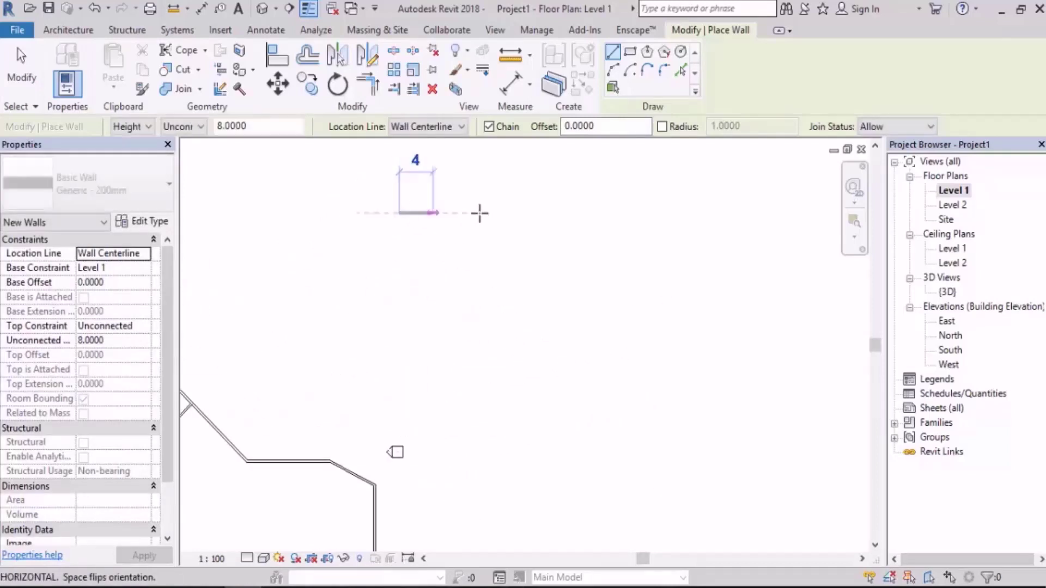
{"action": "left_click", "coordinate": [511, 214]}
{"action": "left_click", "coordinate": [551, 257]}
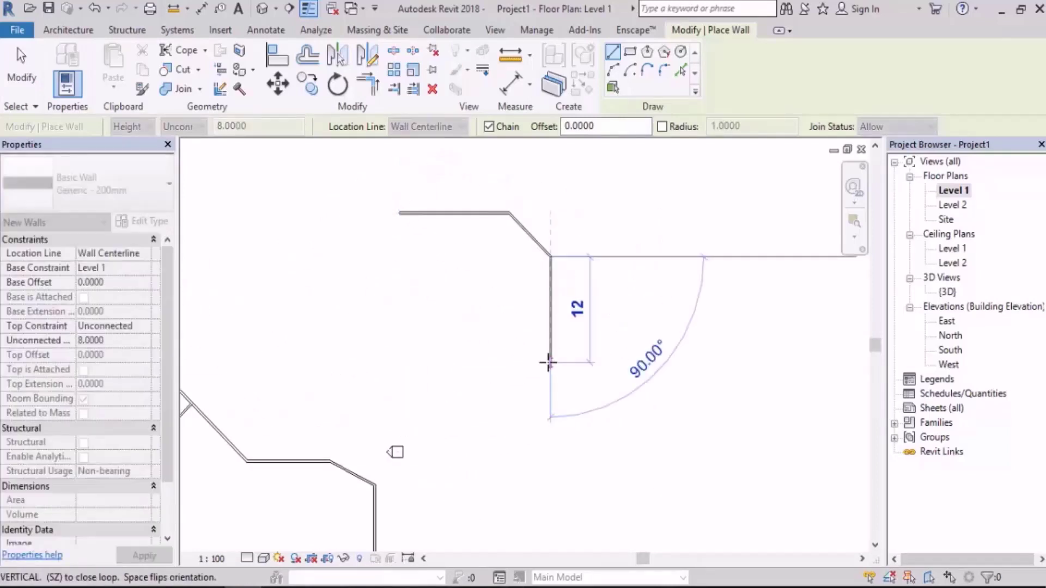
{"action": "left_click", "coordinate": [550, 363]}
{"action": "left_click", "coordinate": [474, 362]}
{"action": "left_click", "coordinate": [474, 309]}
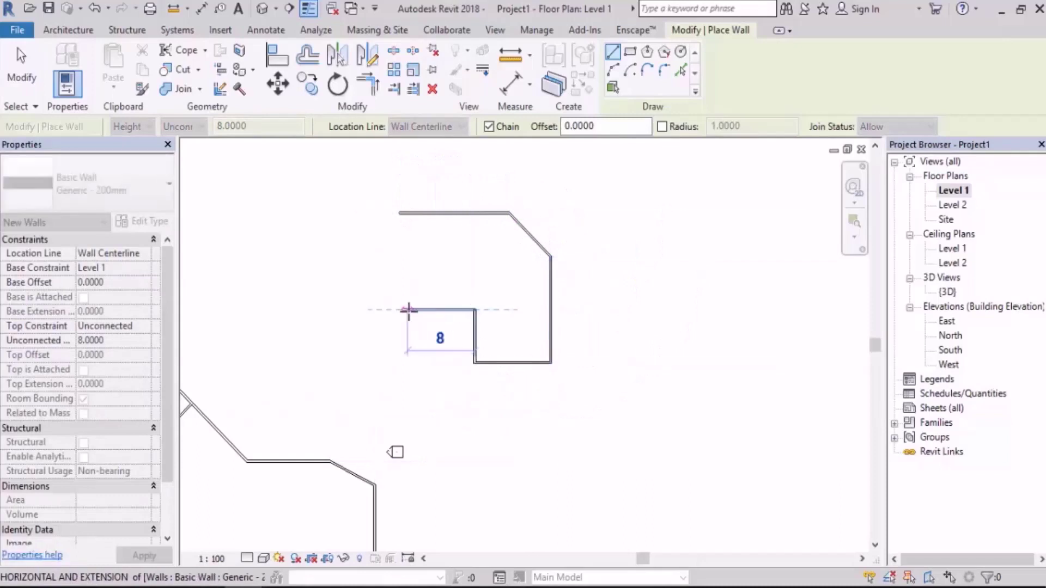
Extend the second chain with a horizontal wall westward and close it to the start with a sloped wall about 12.5 m long
{"action": "left_click", "coordinate": [349, 310]}
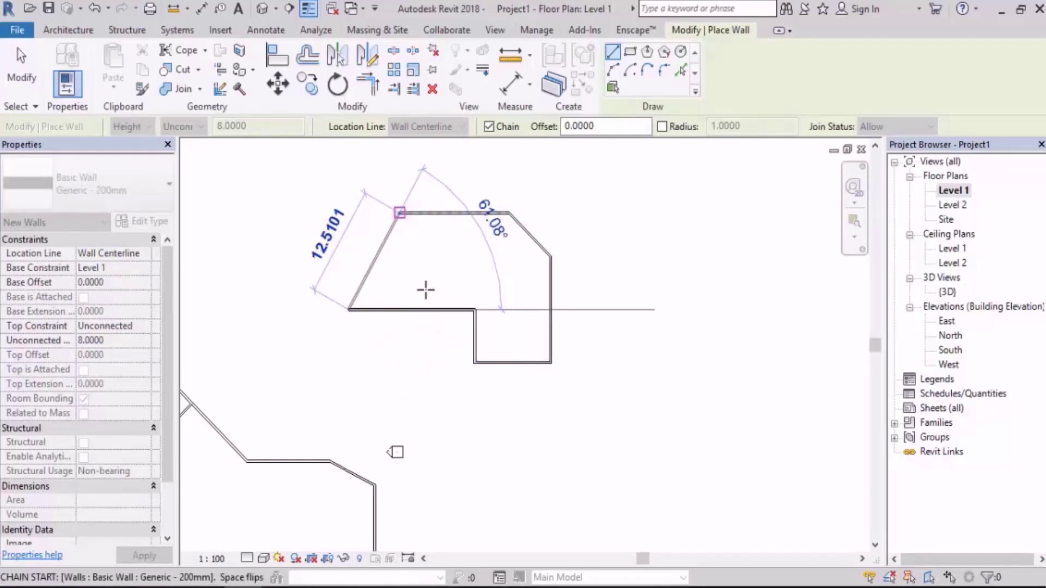
{"action": "left_click", "coordinate": [328, 181]}
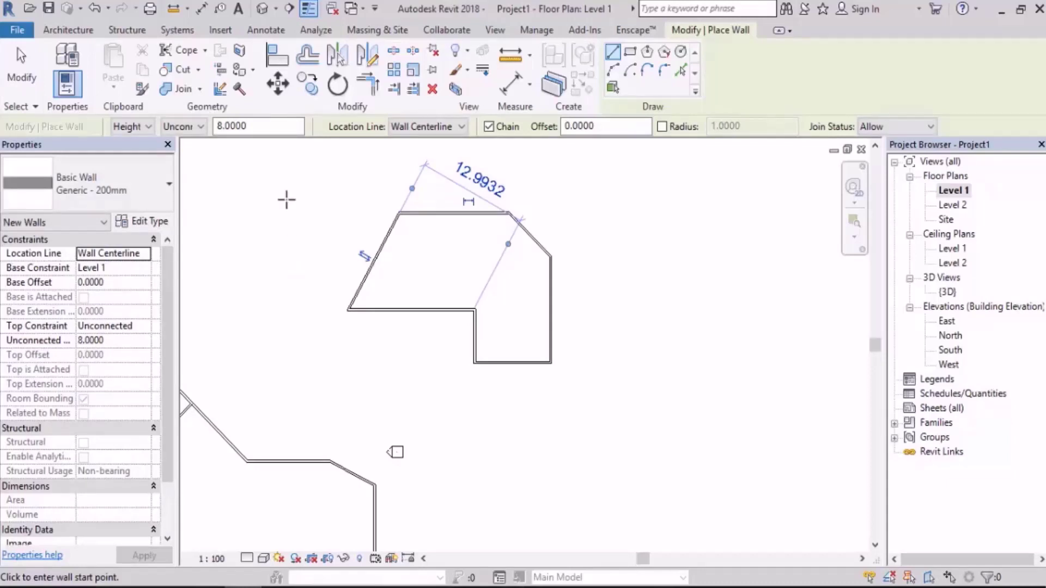
{"action": "scroll", "coordinate": [596, 238], "scroll_direction": "down", "scroll_amount": 2}
{"action": "middle_click_drag", "start_coordinate": [459, 321], "coordinate": [561, 292]}
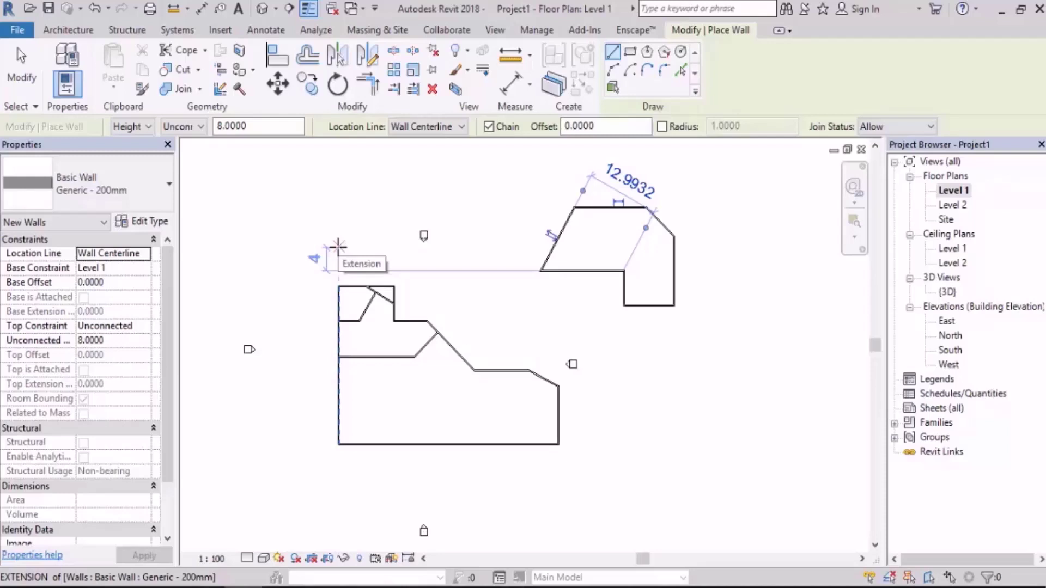
{"action": "key", "text": "Escape"}
{"action": "key", "text": "Escape"}
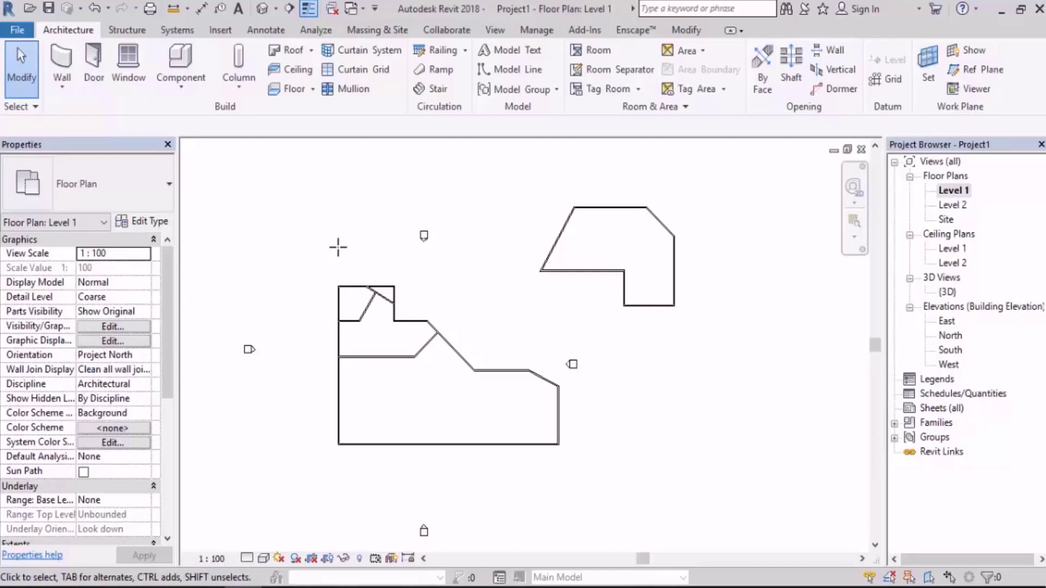
Practise selecting walls in the first plan's upper part with inside-only and crossing selection windows, and clear the selection
{"action": "scroll", "coordinate": [391, 305], "scroll_direction": "down", "scroll_amount": 1}
{"action": "scroll", "coordinate": [344, 303], "scroll_direction": "up", "scroll_amount": 5}
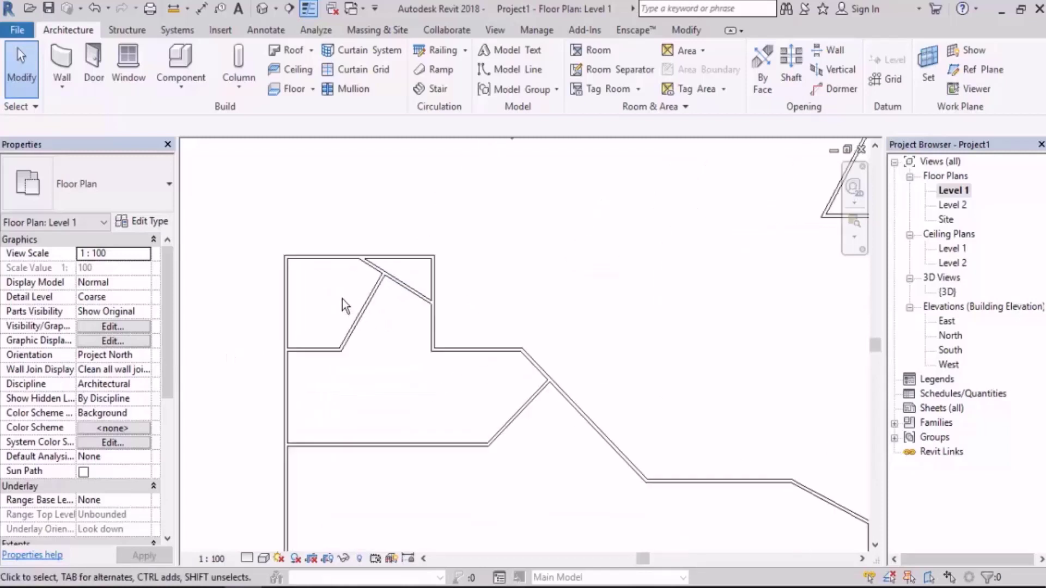
{"action": "middle_click_drag", "start_coordinate": [343, 303], "coordinate": [460, 350]}
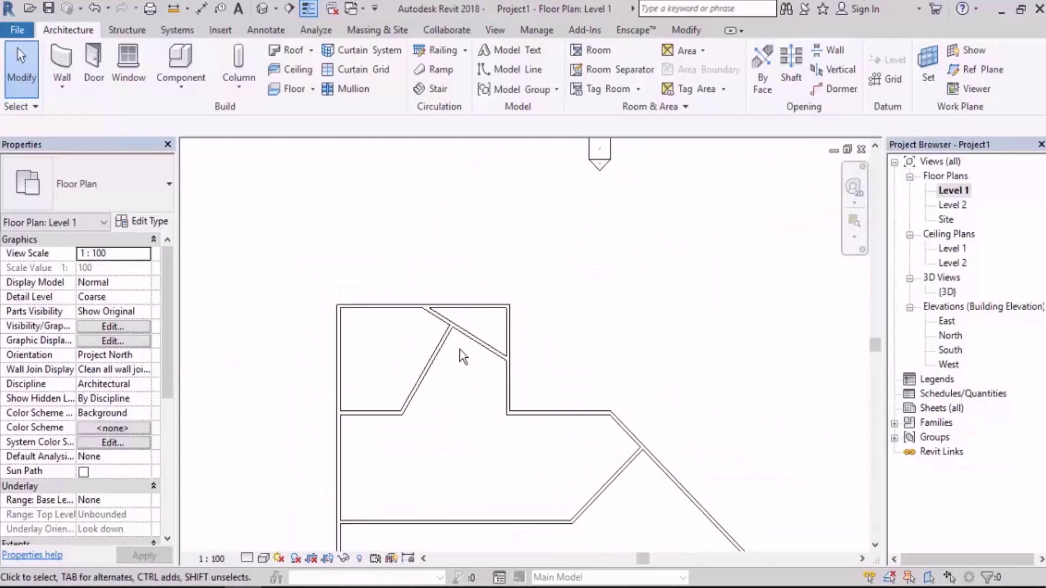
{"action": "left_click_drag", "start_coordinate": [272, 247], "coordinate": [485, 371]}
{"action": "left_click_drag", "start_coordinate": [237, 216], "coordinate": [538, 340]}
{"action": "left_click", "coordinate": [471, 246]}
{"action": "left_click_drag", "start_coordinate": [688, 204], "coordinate": [301, 438]}
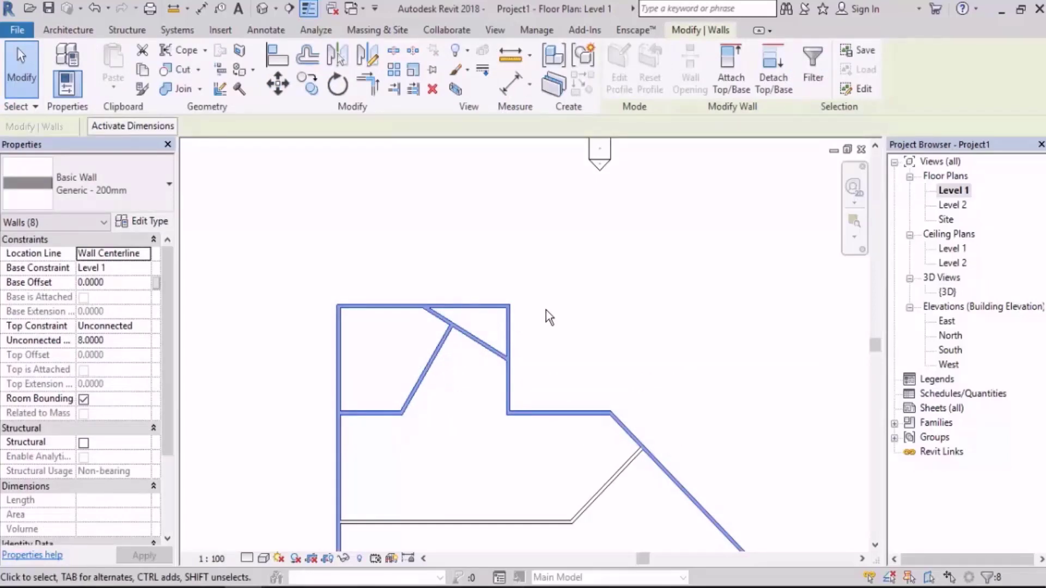
{"action": "left_click", "coordinate": [581, 292]}
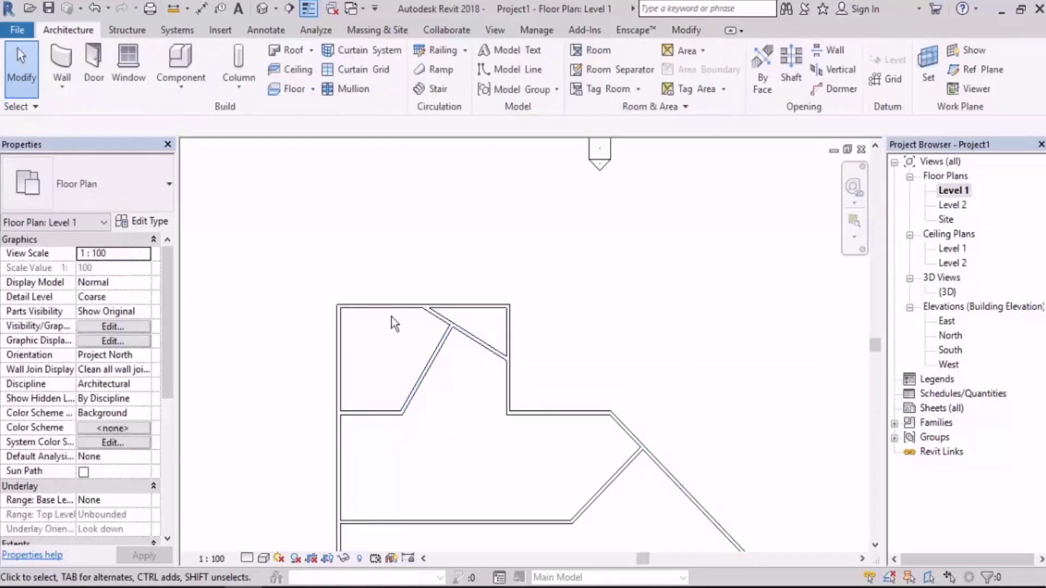
Select the top outer wall, the two angled partitions and the upper right vertical wall one at a time, and clear the selection
{"action": "scroll", "coordinate": [392, 316], "scroll_direction": "up", "scroll_amount": 2}
{"action": "left_click", "coordinate": [405, 303]}
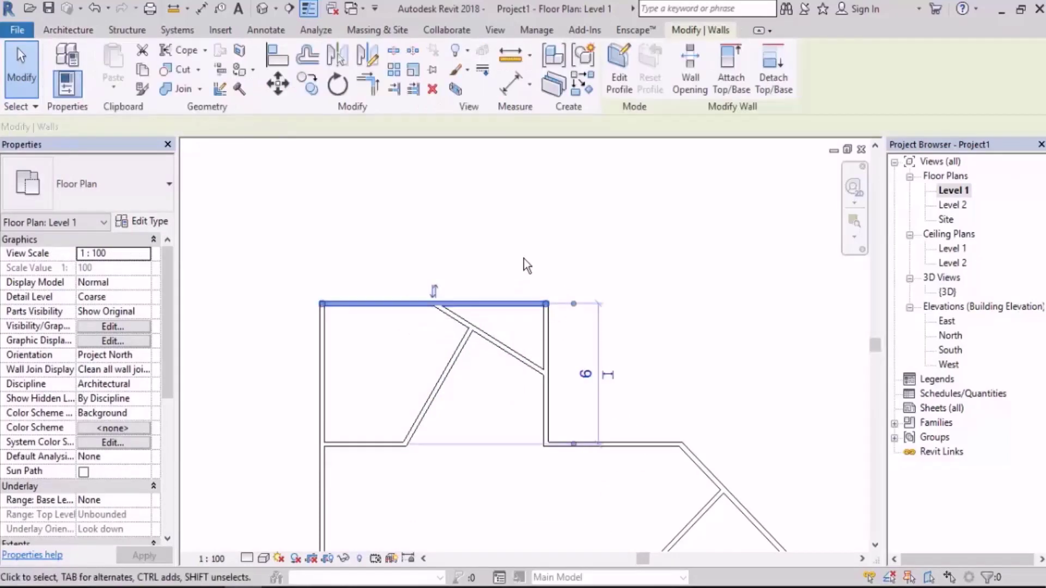
{"action": "left_click", "coordinate": [528, 251]}
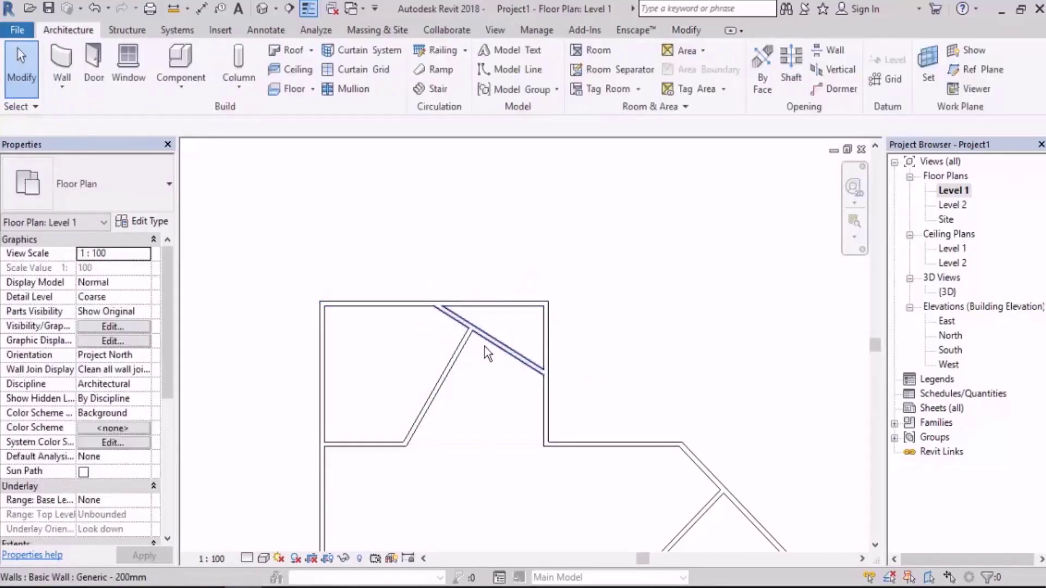
{"action": "left_click", "coordinate": [491, 343]}
{"action": "left_click", "coordinate": [455, 362]}
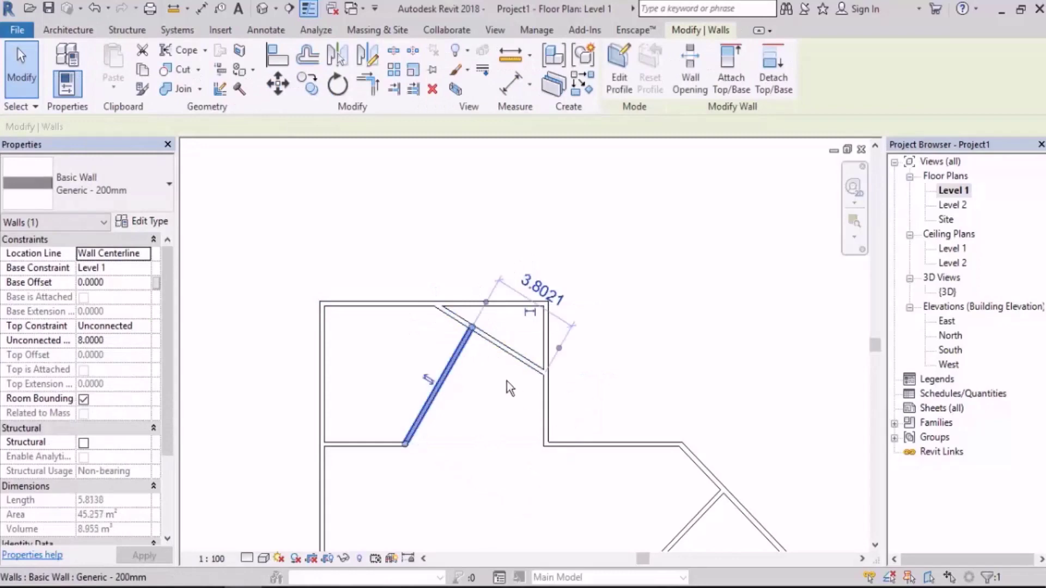
{"action": "left_click", "coordinate": [547, 408]}
{"action": "left_click", "coordinate": [669, 342]}
Draw a wall overlapping the top outer wall, from partway along it to its right corner
{"action": "middle_click_drag", "start_coordinate": [632, 327], "coordinate": [593, 308]}
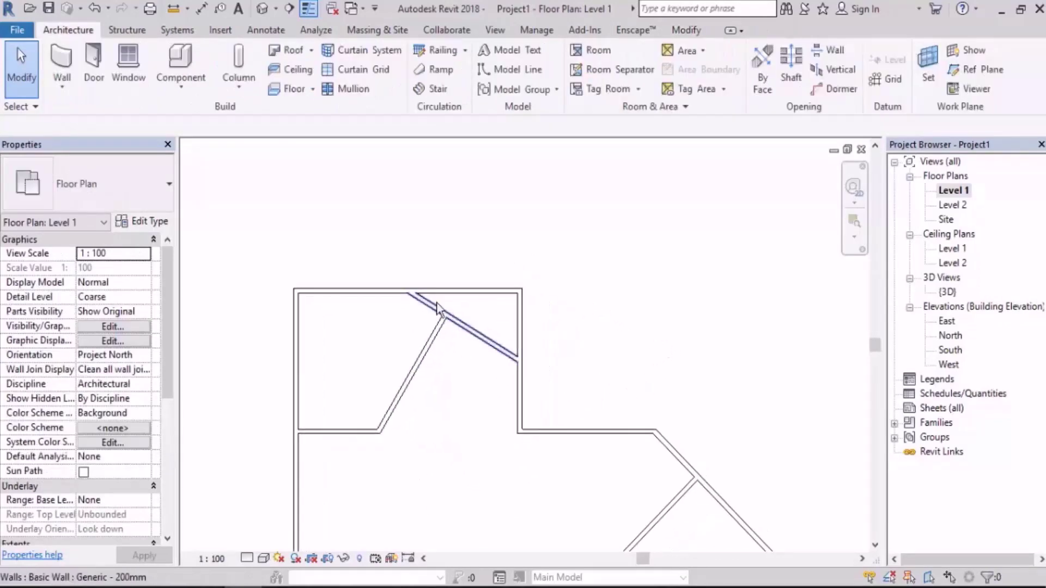
{"action": "left_click", "coordinate": [61, 63]}
{"action": "left_click", "coordinate": [348, 291]}
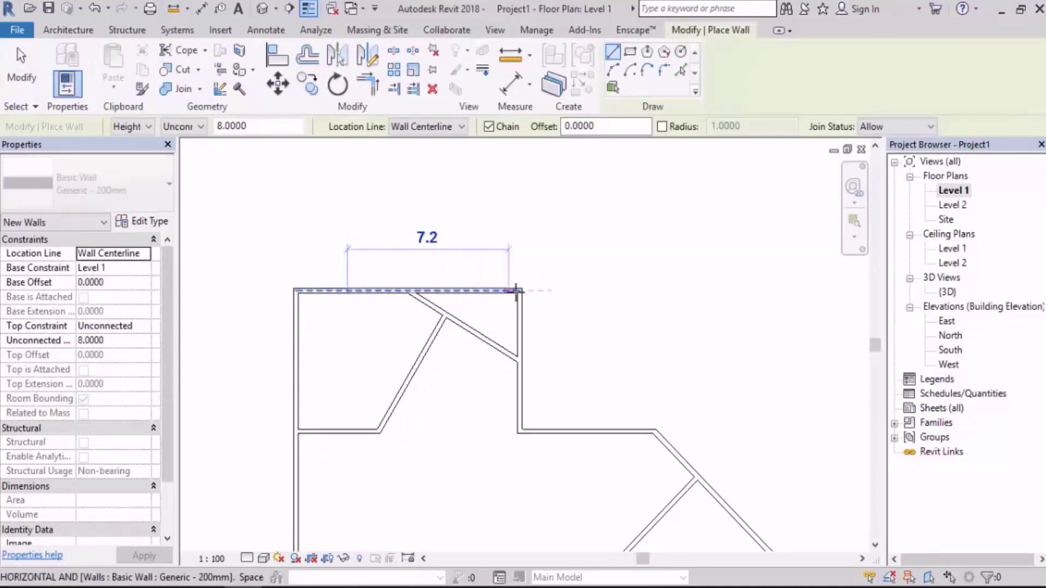
{"action": "left_click", "coordinate": [520, 291]}
{"action": "left_click", "coordinate": [22, 71]}
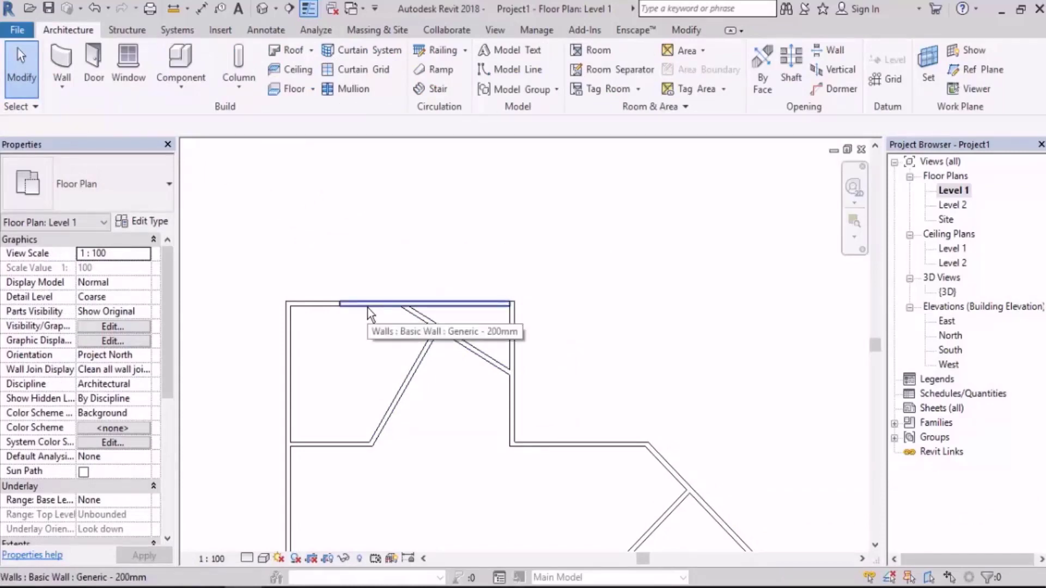
Delete the overlapping wall lying on the top outer wall
{"action": "key", "text": "z"}
{"action": "key", "text": "f"}
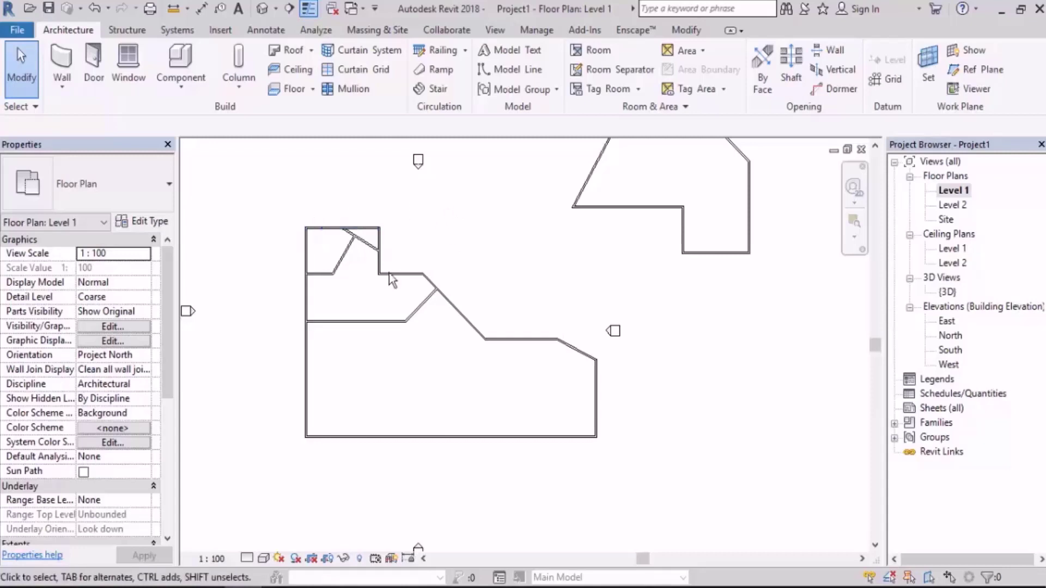
{"action": "left_click", "coordinate": [333, 231]}
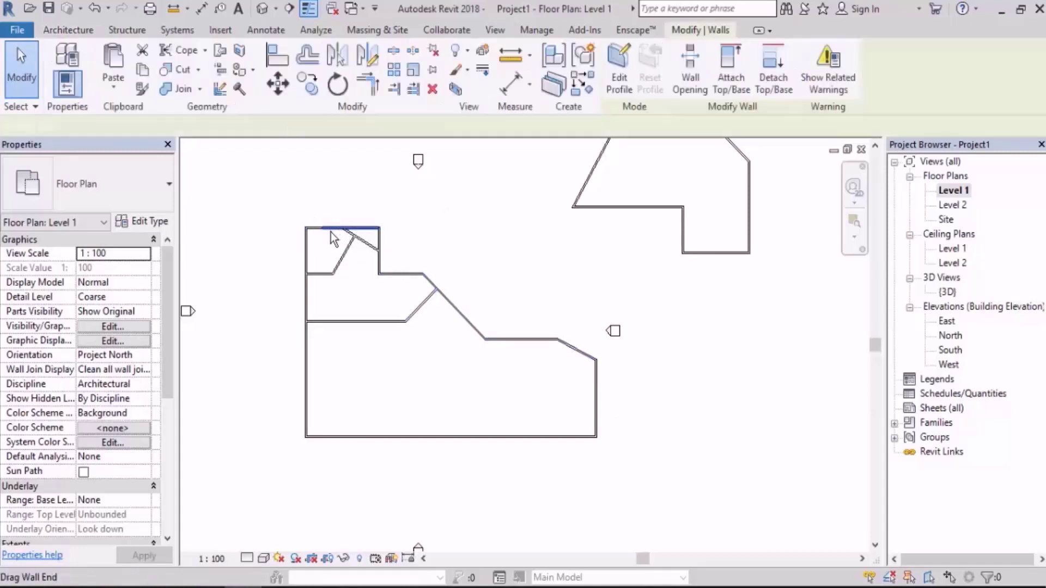
{"action": "key", "text": "Escape"}
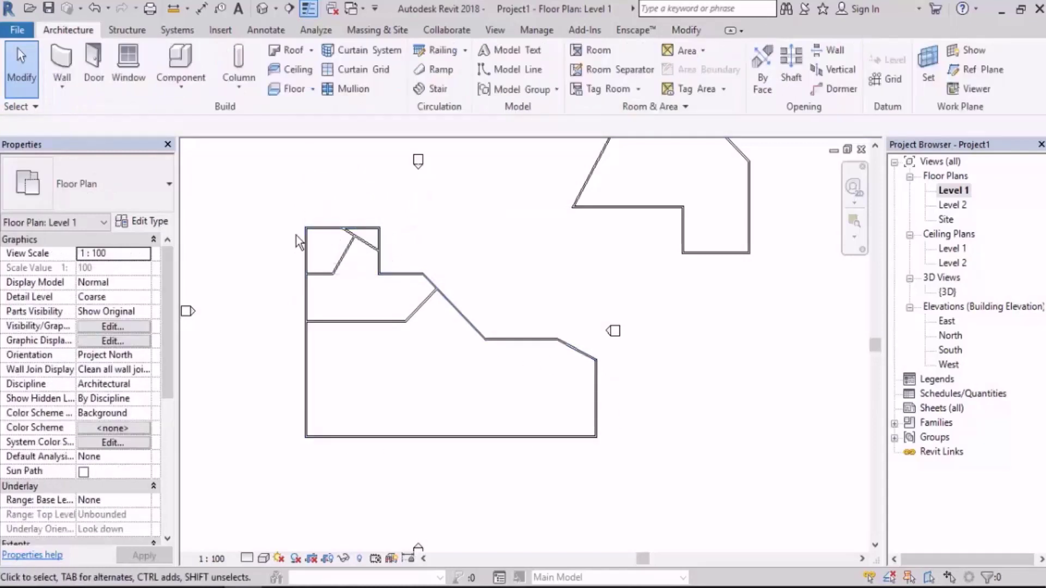
Select the entire outer wall chain starting from the long diagonal wall, and clear the selection
{"action": "middle_click_drag", "start_coordinate": [504, 392], "coordinate": [467, 344]}
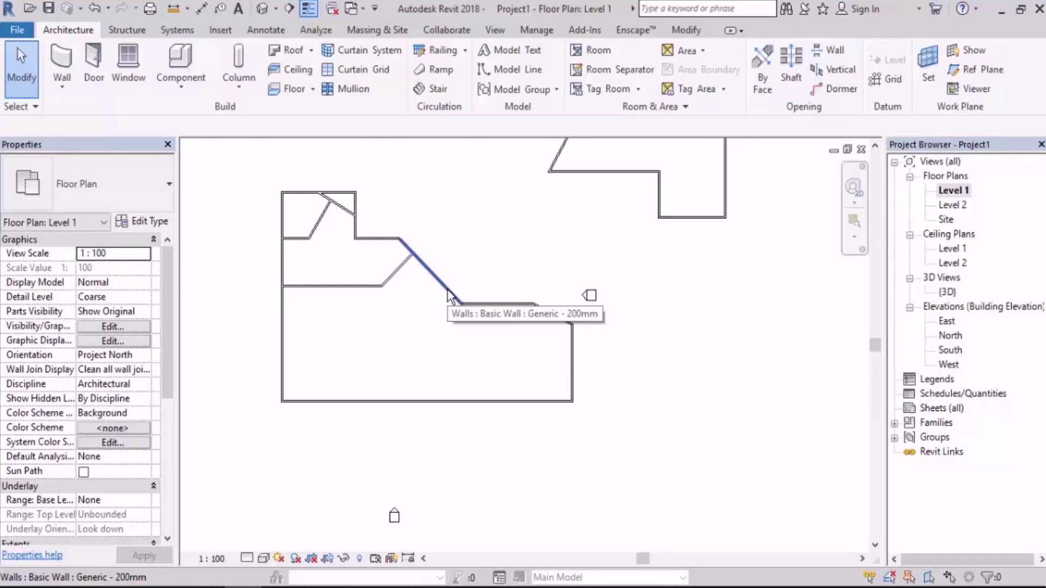
{"action": "key", "text": "Tab"}
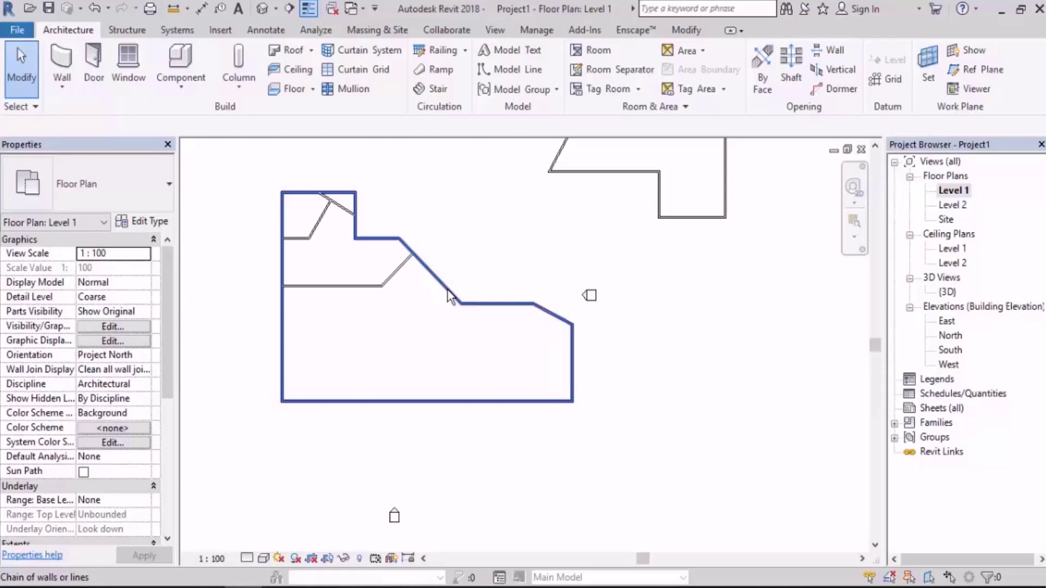
{"action": "left_click", "coordinate": [447, 289]}
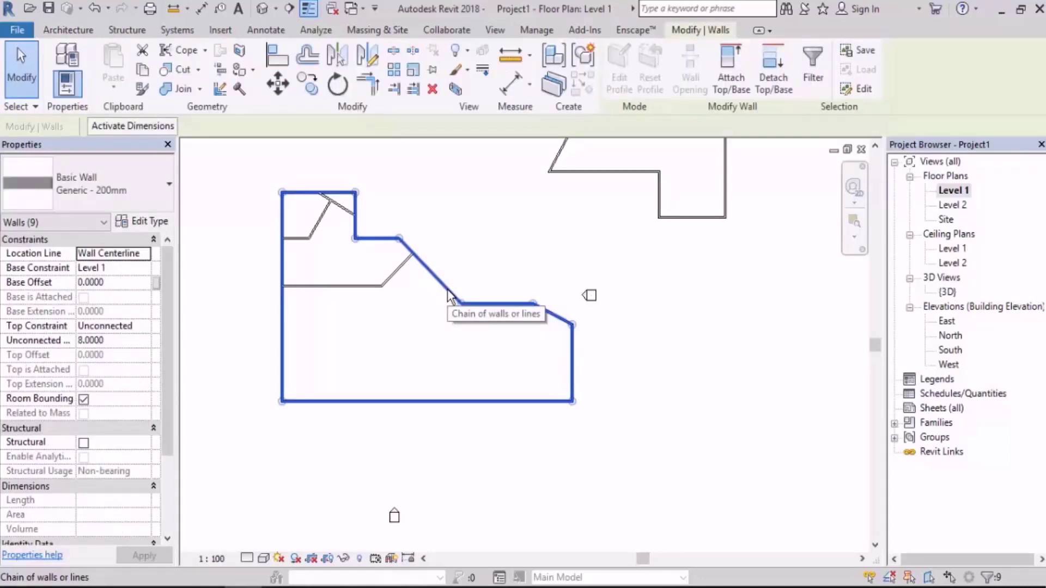
{"action": "left_click", "coordinate": [482, 232]}
{"action": "middle_click_drag", "start_coordinate": [482, 232], "coordinate": [499, 239]}
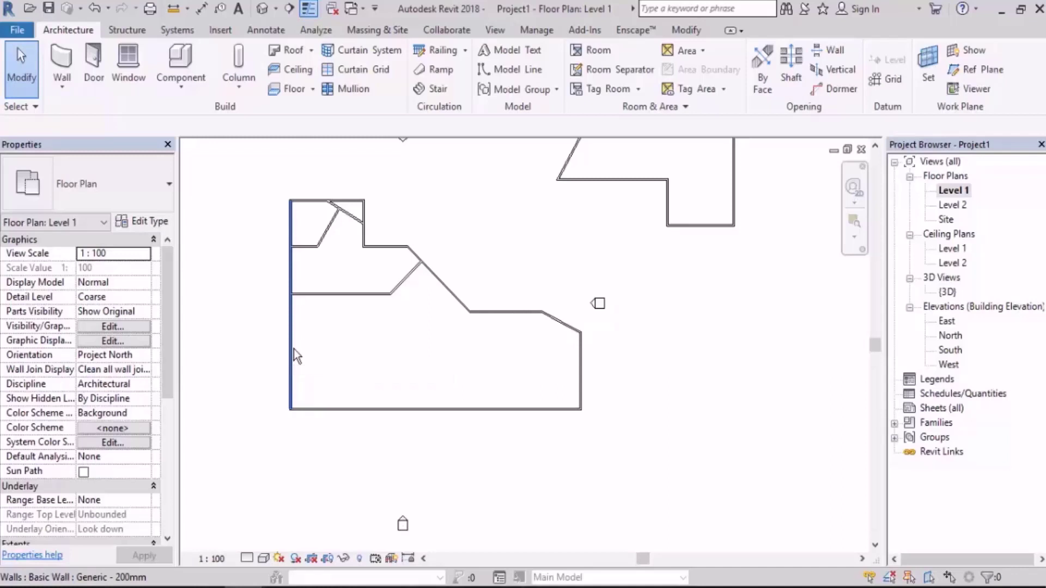
Select the complete outer wall chain starting from the left outer wall, and clear the selection
{"action": "key", "text": "Tab"}
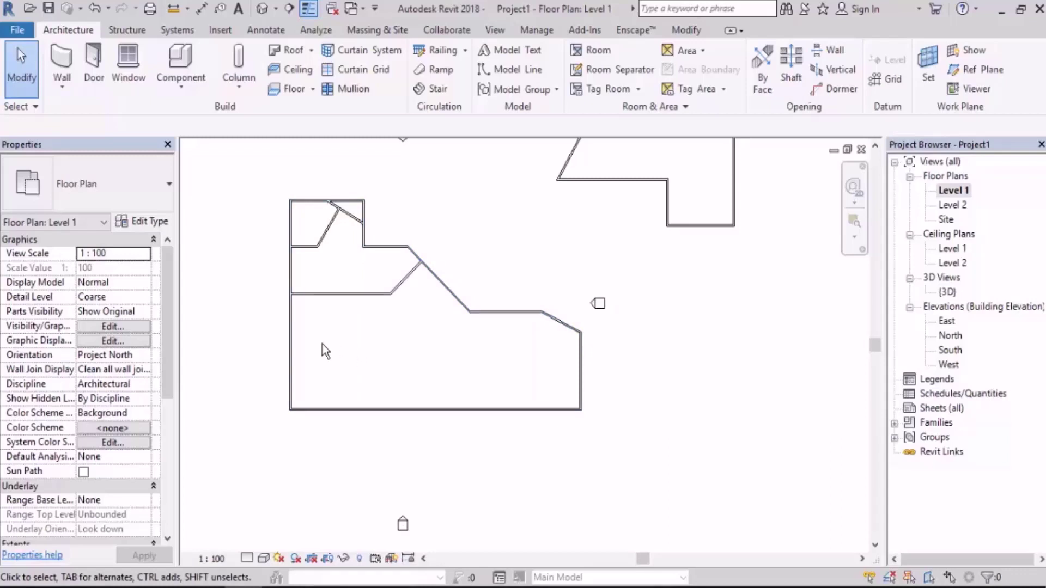
{"action": "key", "text": "Tab"}
{"action": "left_click", "coordinate": [294, 364]}
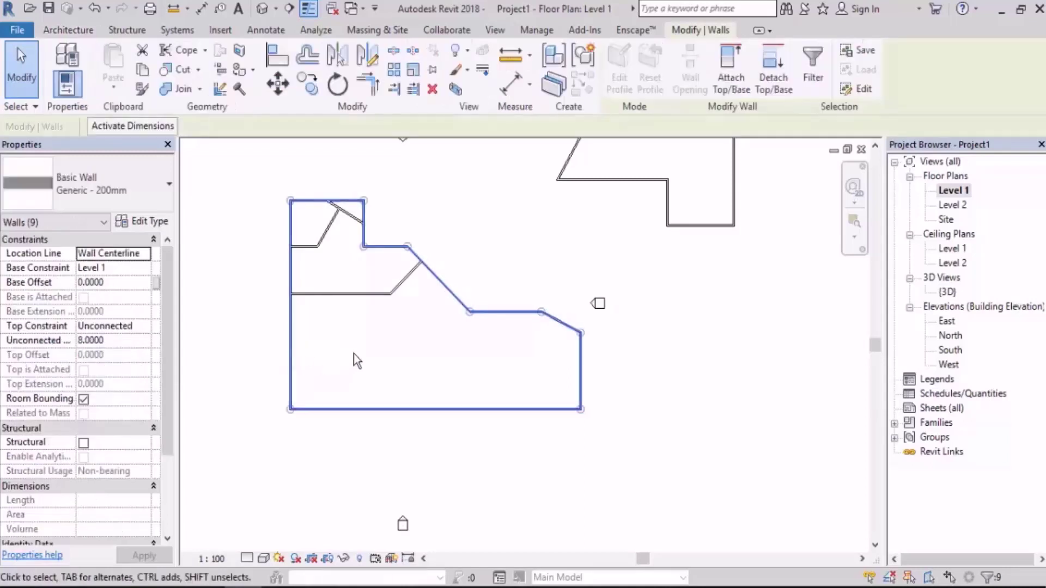
{"action": "left_click", "coordinate": [374, 350]}
Select the lower horizontal partition and its connected diagonal wall as one chain, and clear the selection
{"action": "scroll", "coordinate": [410, 252], "scroll_direction": "up", "scroll_amount": 2}
{"action": "middle_click_drag", "start_coordinate": [410, 252], "coordinate": [502, 352]}
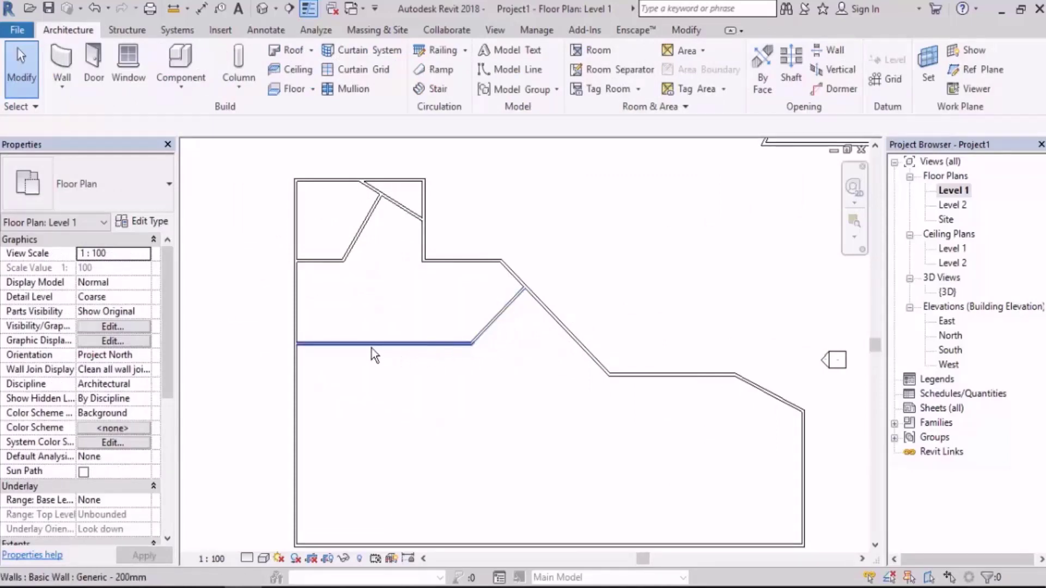
{"action": "key", "text": "Tab"}
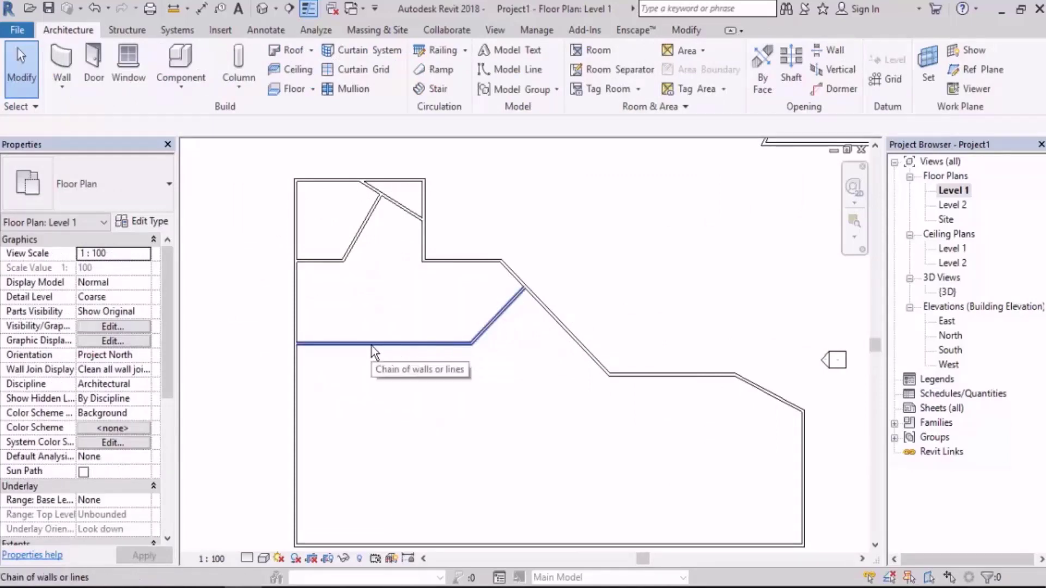
{"action": "left_click", "coordinate": [372, 346]}
{"action": "left_click", "coordinate": [384, 267]}
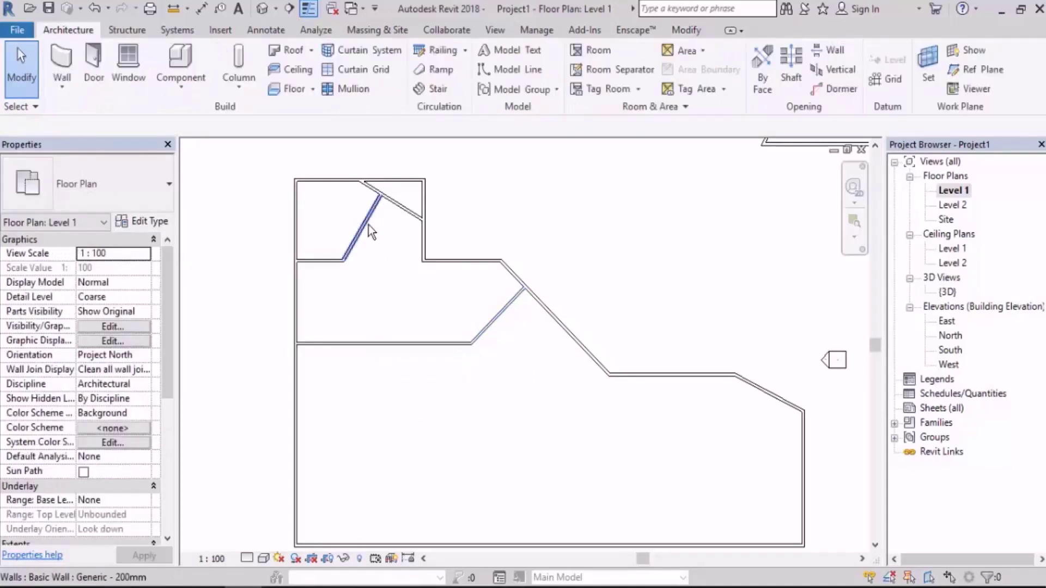
Select the upper sloped partition and its connected short horizontal wall as one chain, and clear the selection
{"action": "key", "text": "Tab"}
{"action": "left_click", "coordinate": [370, 229]}
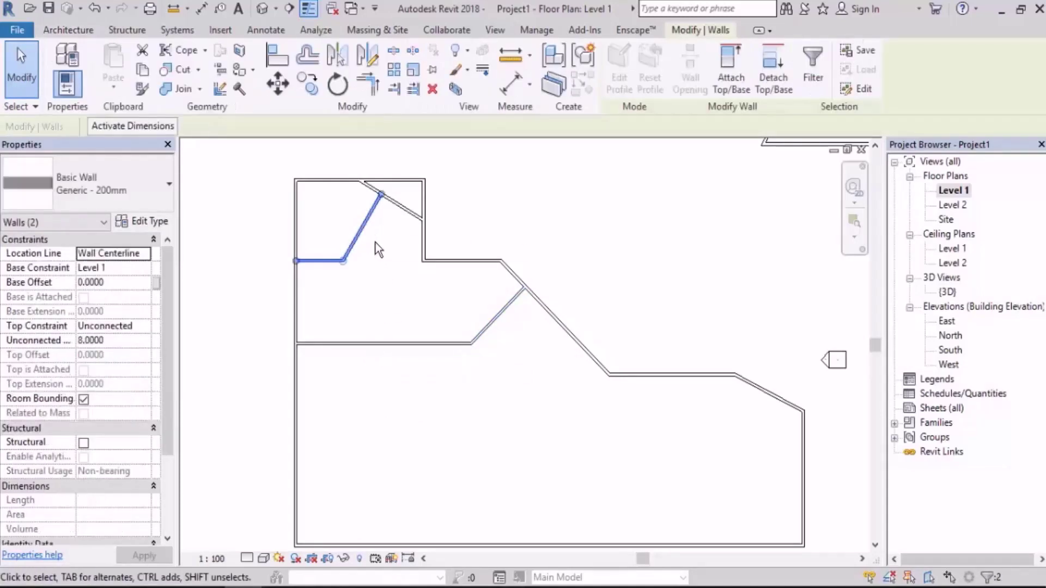
{"action": "middle_click_drag", "start_coordinate": [413, 279], "coordinate": [369, 324]}
{"action": "left_click", "coordinate": [365, 344]}
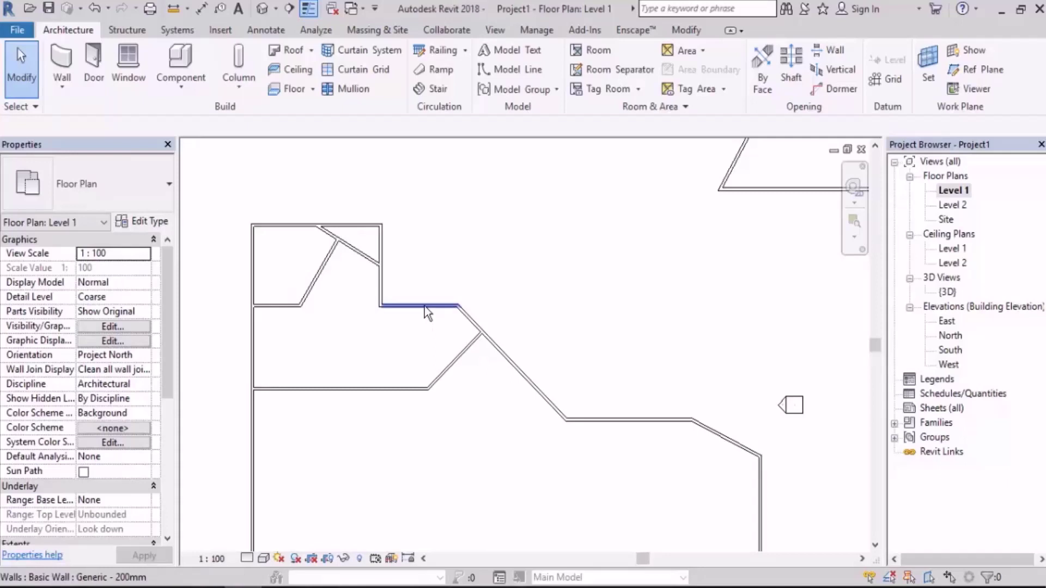
Select the full outer wall chain starting from the short horizontal outer wall, and clear the selection
{"action": "key", "text": "Tab"}
{"action": "left_click", "coordinate": [424, 306]}
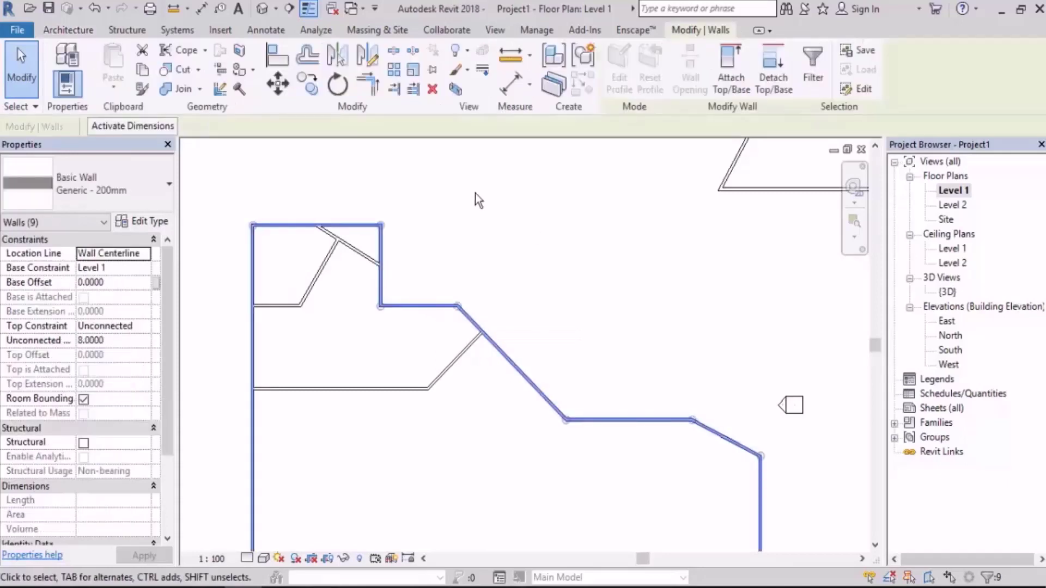
{"action": "scroll", "coordinate": [472, 199], "scroll_direction": "down", "scroll_amount": 2}
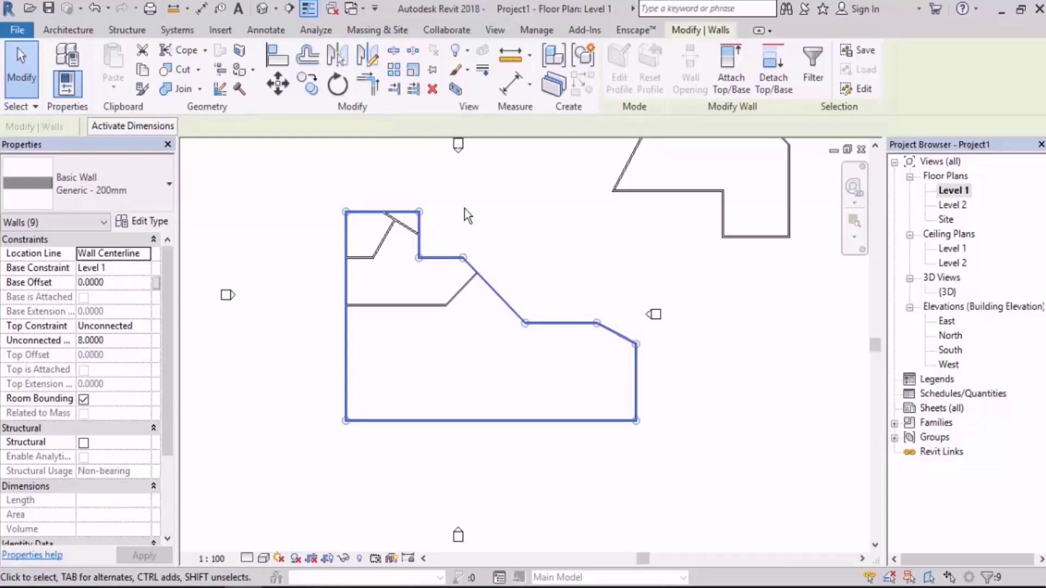
{"action": "key", "text": "Escape"}
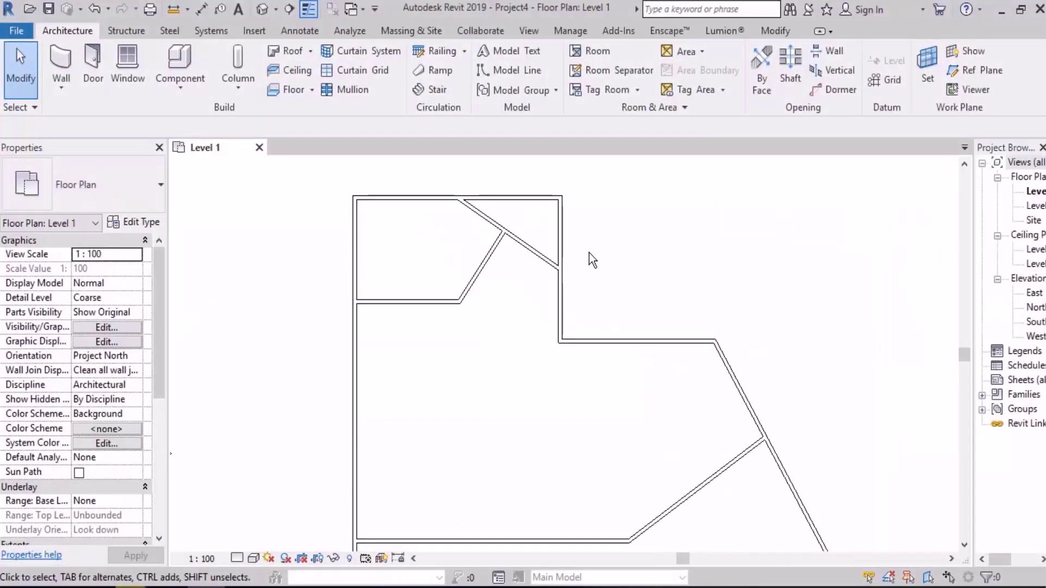
In Project4, select the upper right vertical outer wall and the diagonal partition meeting it as one chain
{"action": "key", "text": "Tab"}
{"action": "left_click", "coordinate": [558, 256]}
{"action": "middle_click_drag", "start_coordinate": [700, 212], "coordinate": [712, 250]}
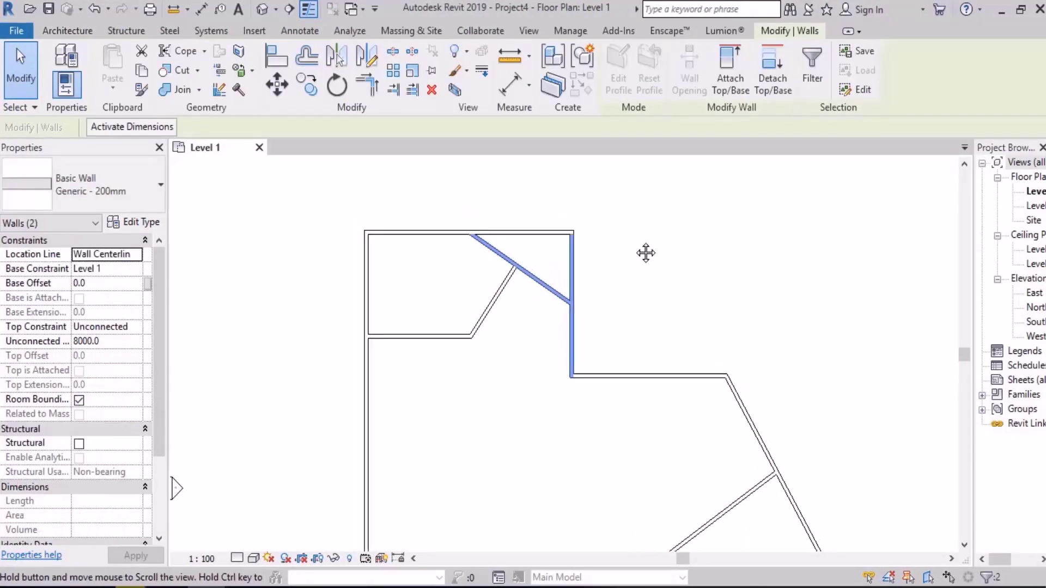
Add the top and left outer walls, remaining upper partitions, short horizontal outer wall and sloped outer wall to the current selection
{"action": "left_click", "coordinate": [430, 234], "text": "ctrl"}
{"action": "left_click_drag", "start_coordinate": [404, 274], "coordinate": [342, 297], "text": "ctrl"}
{"action": "left_click_drag", "start_coordinate": [444, 293], "coordinate": [420, 364], "text": "ctrl"}
{"action": "left_click", "coordinate": [494, 304], "text": "ctrl"}
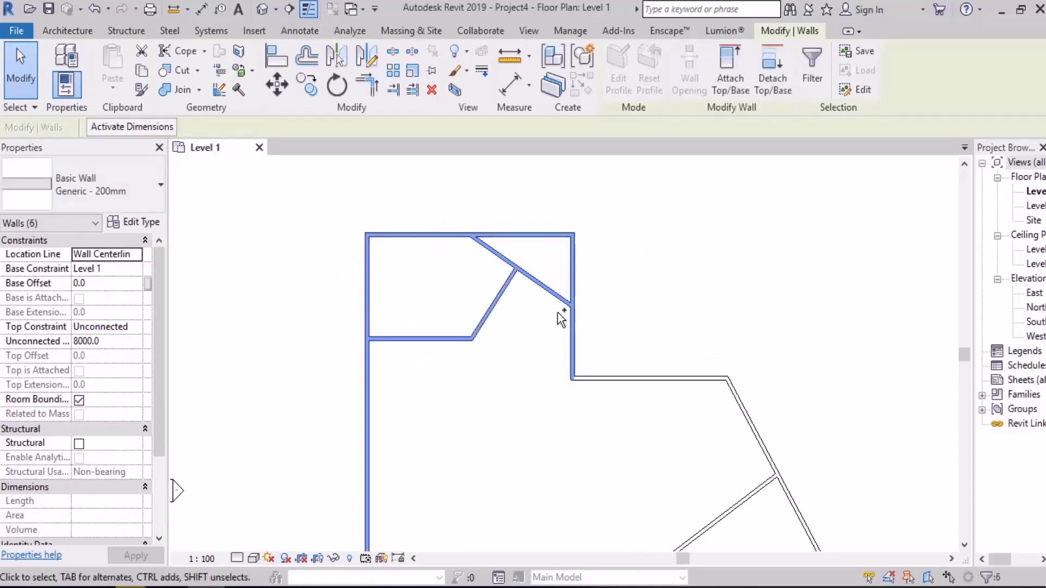
{"action": "left_click", "coordinate": [655, 379], "text": "ctrl"}
{"action": "left_click_drag", "start_coordinate": [795, 407], "coordinate": [718, 432], "text": "ctrl"}
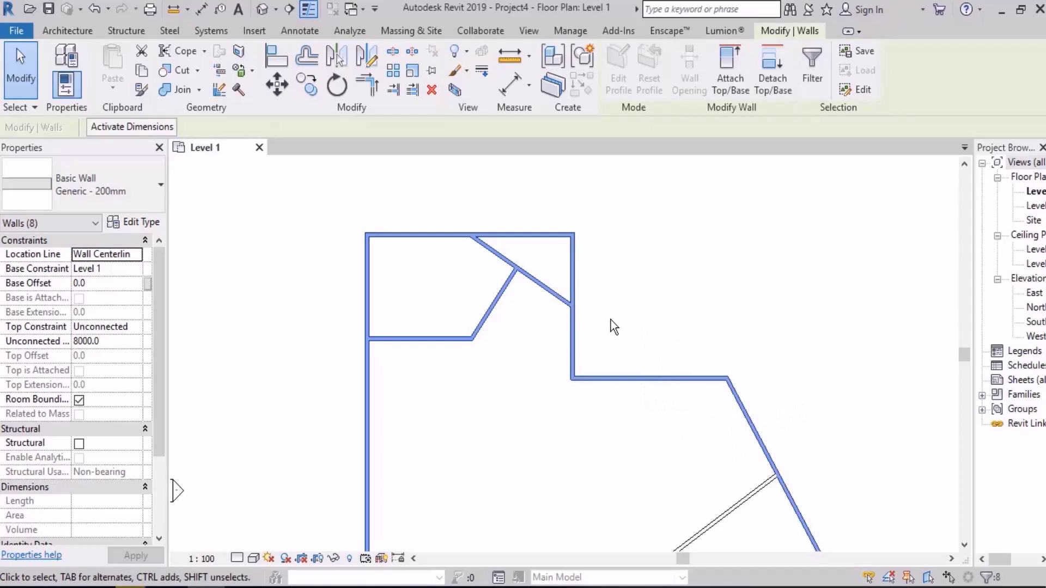
Remove the sloped, short horizontal and upper right vertical outer walls and the adjoining upper partitions from the selection
{"action": "left_click_drag", "start_coordinate": [770, 327], "coordinate": [706, 403], "text": "shift"}
{"action": "left_click_drag", "start_coordinate": [607, 350], "coordinate": [457, 385], "text": "shift"}
{"action": "left_click_drag", "start_coordinate": [521, 344], "coordinate": [460, 292], "text": "shift"}
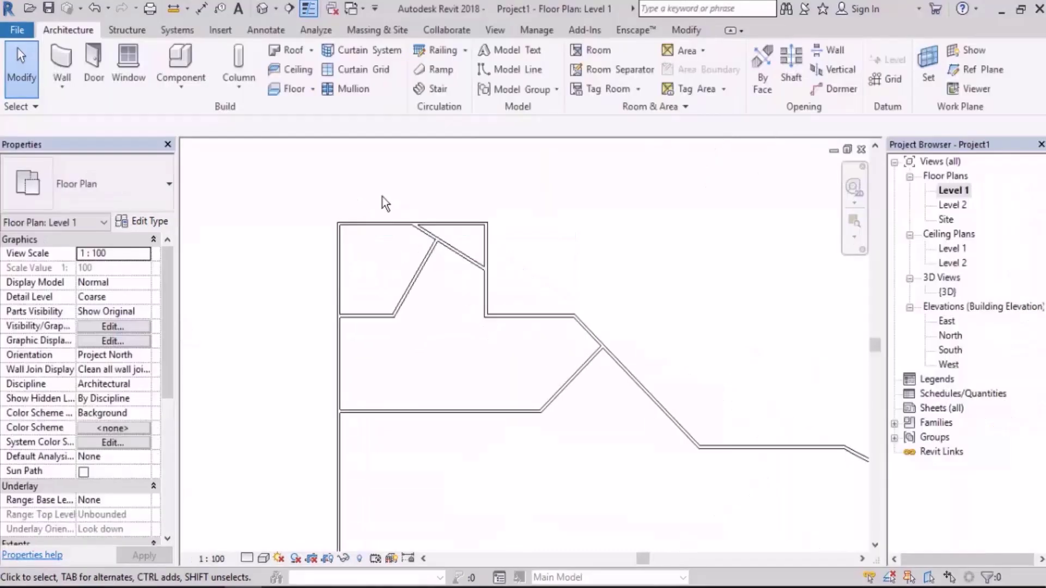
In Project1, undo the wall segments of the separate closed outline one after another until the whole outline is removed
{"action": "scroll", "coordinate": [312, 201], "scroll_direction": "down", "scroll_amount": 3}
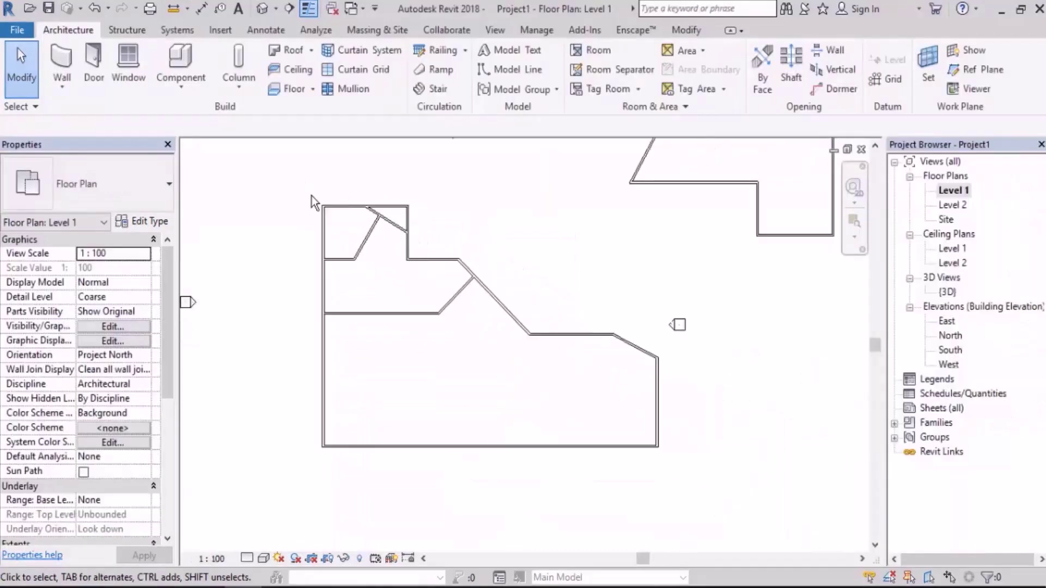
{"action": "scroll", "coordinate": [311, 196], "scroll_direction": "down", "scroll_amount": 1}
{"action": "scroll", "coordinate": [312, 196], "scroll_direction": "up", "scroll_amount": 5}
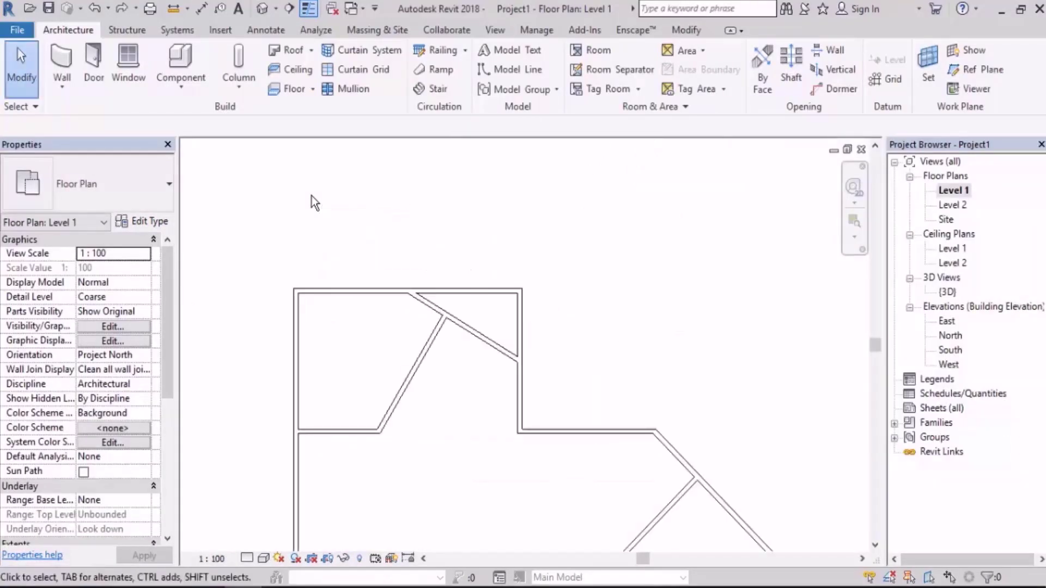
{"action": "key", "text": "ctrl+z"}
{"action": "key", "text": "ctrl+z"}
{"action": "key", "text": "ctrl+z"}
{"action": "key", "text": "ctrl+z"}
{"action": "key", "text": "ctrl+z"}
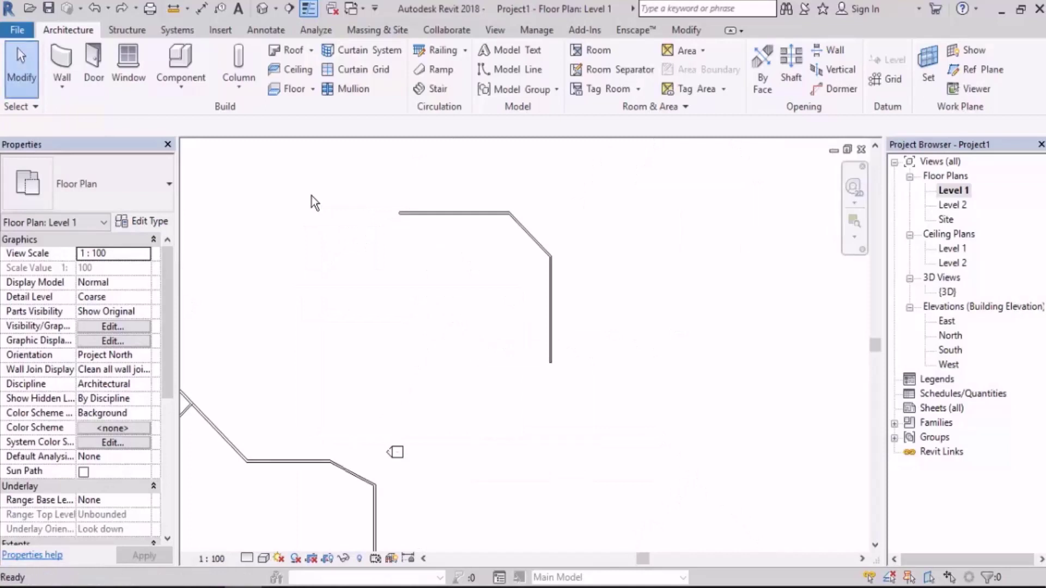
{"action": "key", "text": "ctrl+z"}
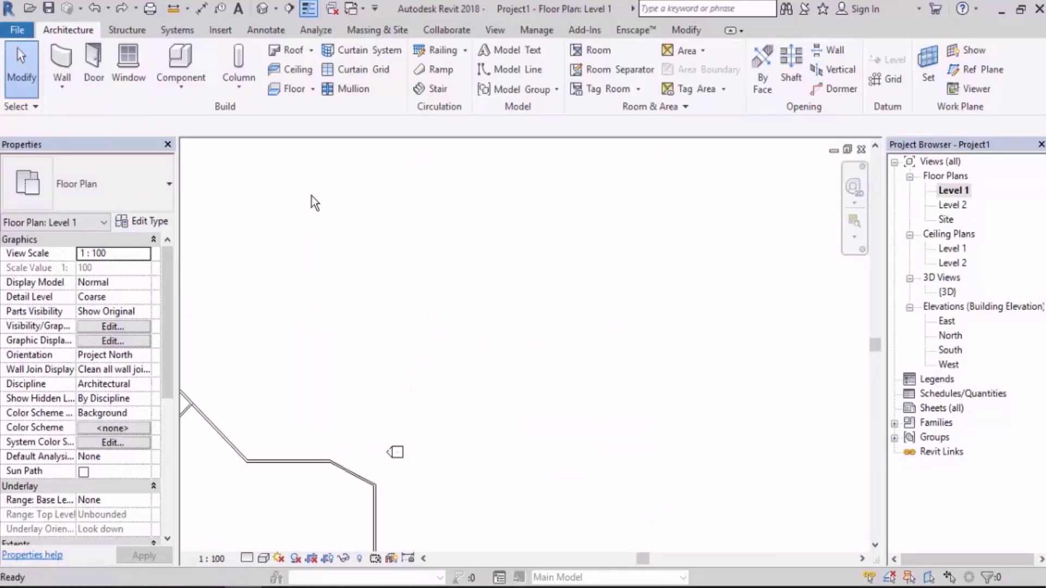
Redo the undone wall segments until the separate outline is closed again
{"action": "key", "text": "ctrl+y"}
{"action": "key", "text": "ctrl+y"}
{"action": "key", "text": "ctrl+y"}
{"action": "key", "text": "ctrl+y"}
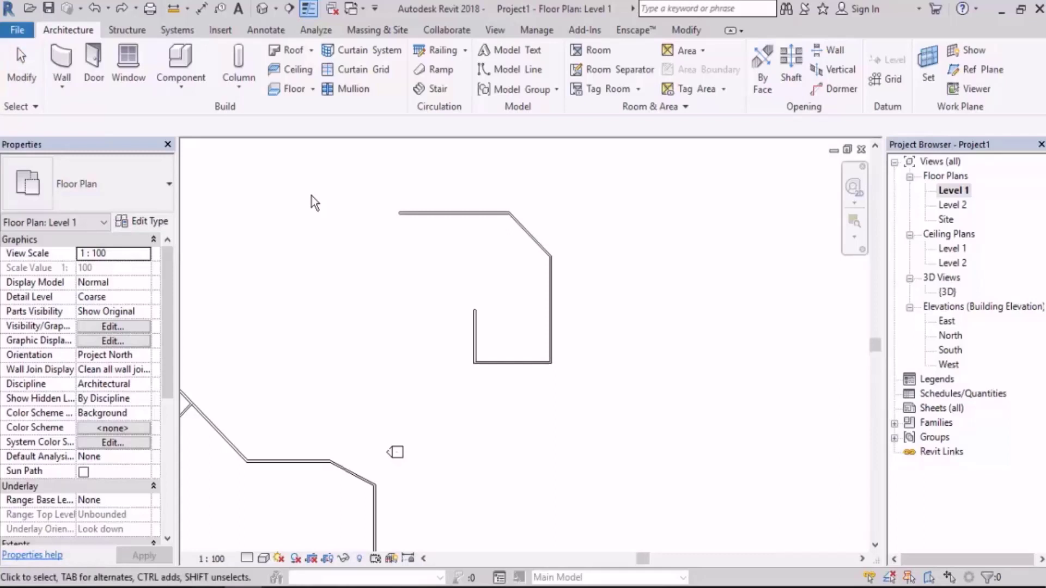
{"action": "key", "text": "ctrl+y"}
{"action": "key", "text": "ctrl+y"}
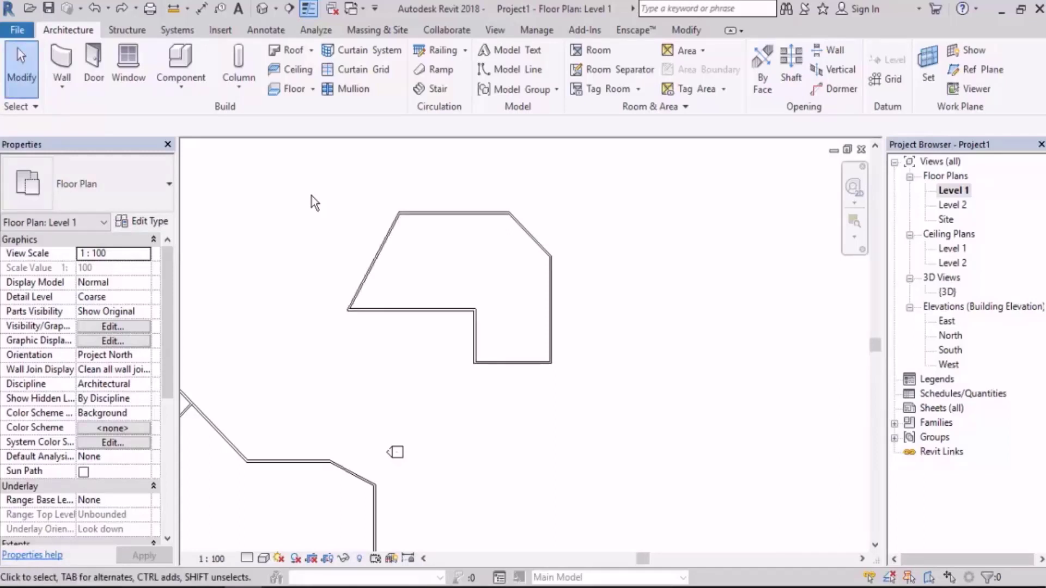
Select the three upper partition walls with a crossing window and delete them
{"action": "scroll", "coordinate": [548, 257], "scroll_direction": "down", "scroll_amount": 2}
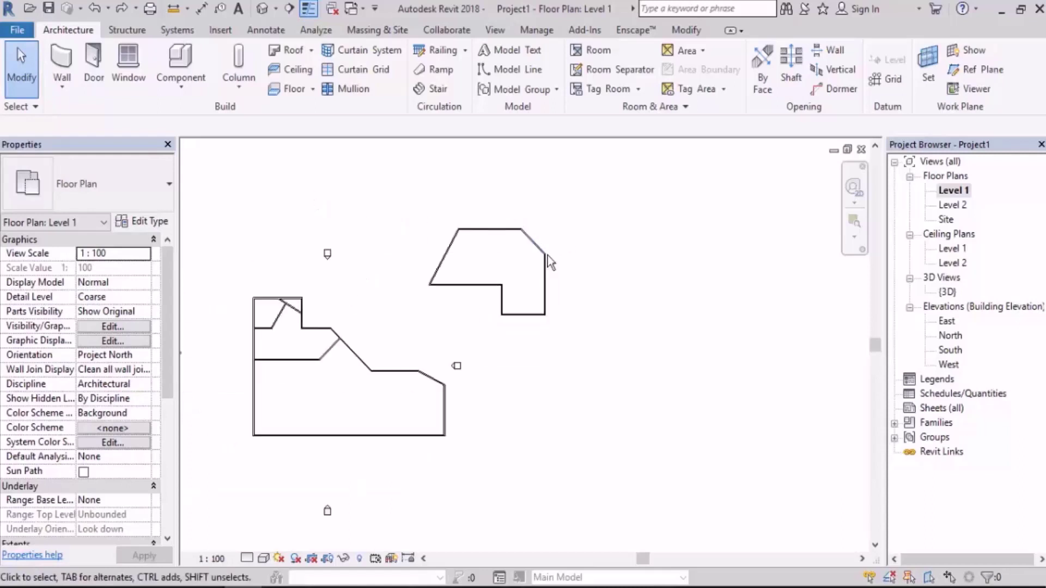
{"action": "middle_click_drag", "start_coordinate": [548, 257], "coordinate": [711, 259]}
{"action": "scroll", "coordinate": [430, 316], "scroll_direction": "up", "scroll_amount": 5}
{"action": "scroll", "coordinate": [432, 318], "scroll_direction": "up", "scroll_amount": 2}
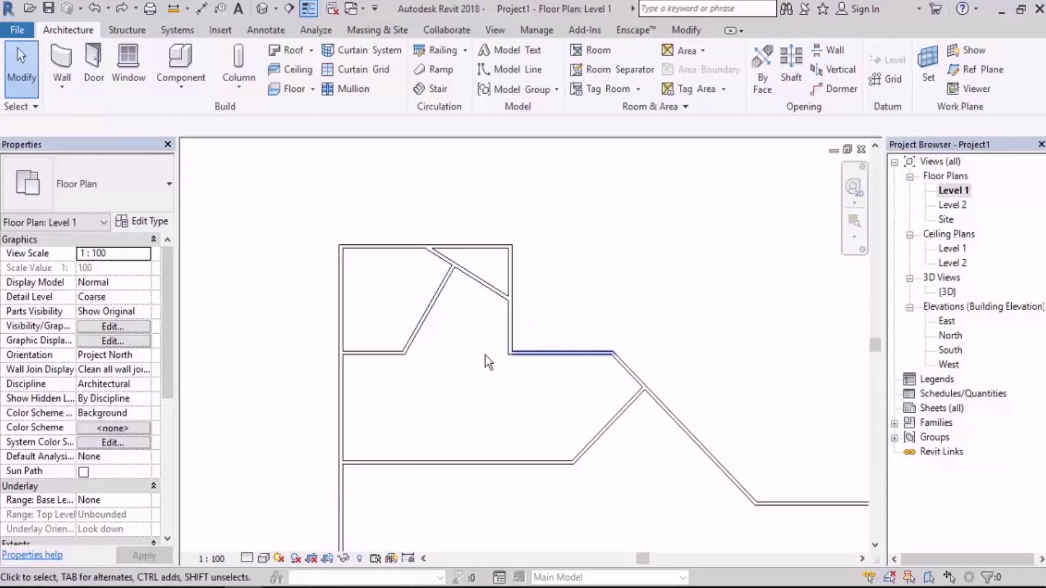
{"action": "left_click_drag", "start_coordinate": [493, 257], "coordinate": [407, 397]}
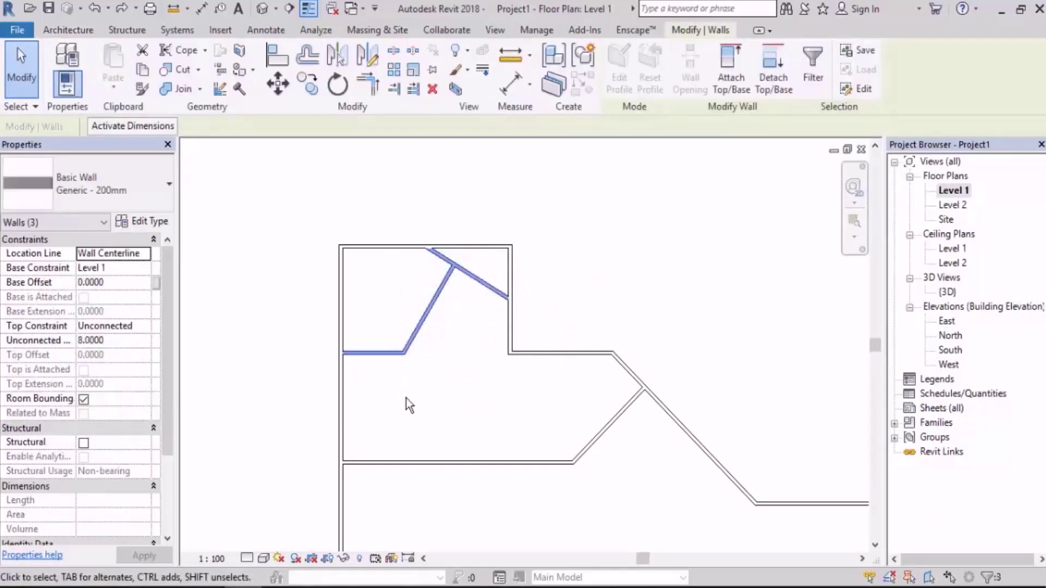
{"action": "left_click", "coordinate": [433, 89]}
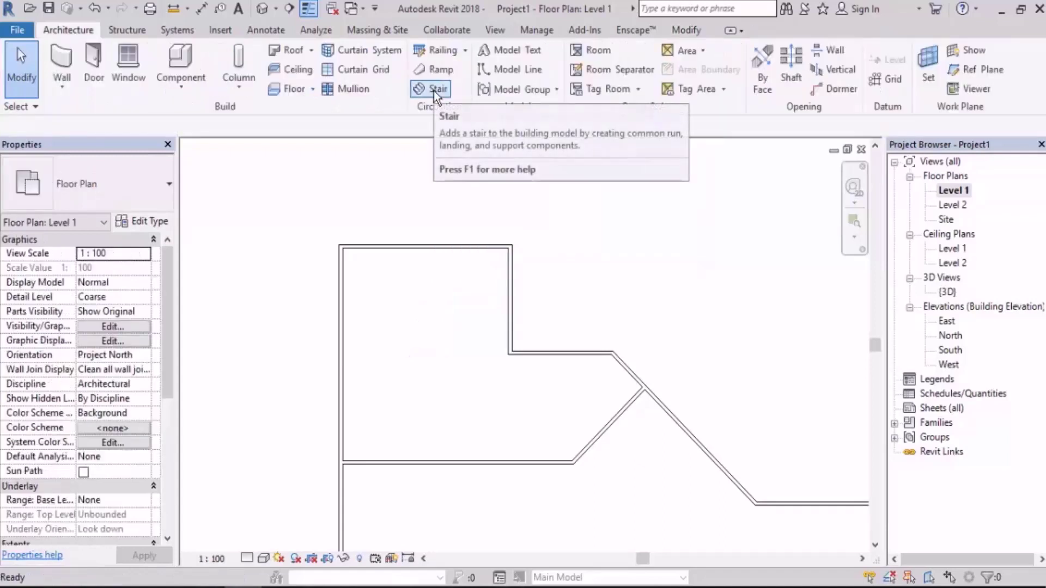